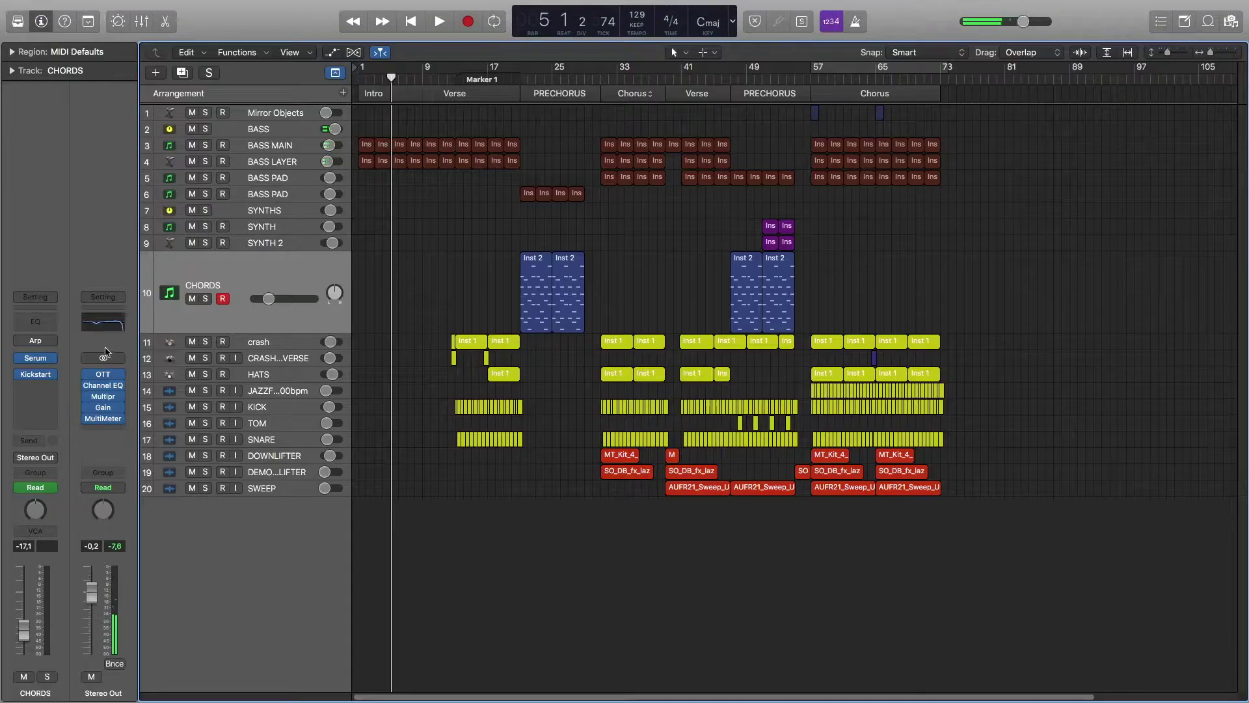
Stop playback and inspect the oscillator and effects settings of Serum on the BASS MAIN track
key(space)
click(207, 147)
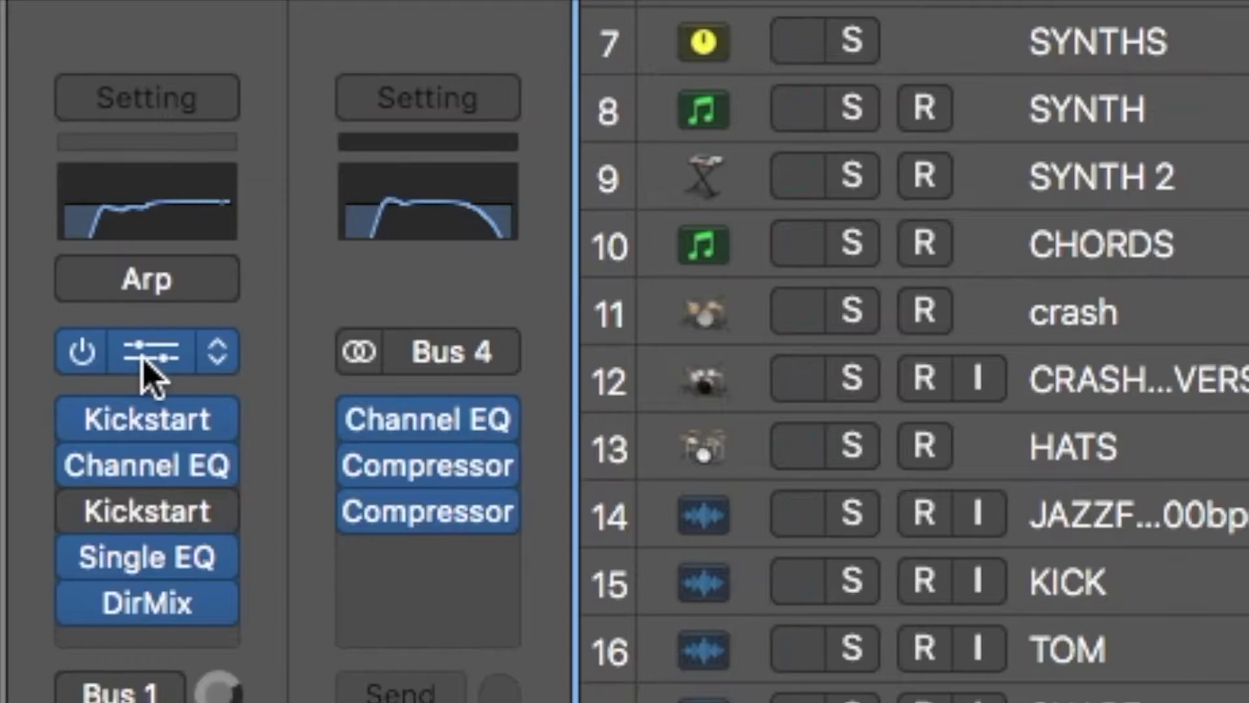
click(35, 352)
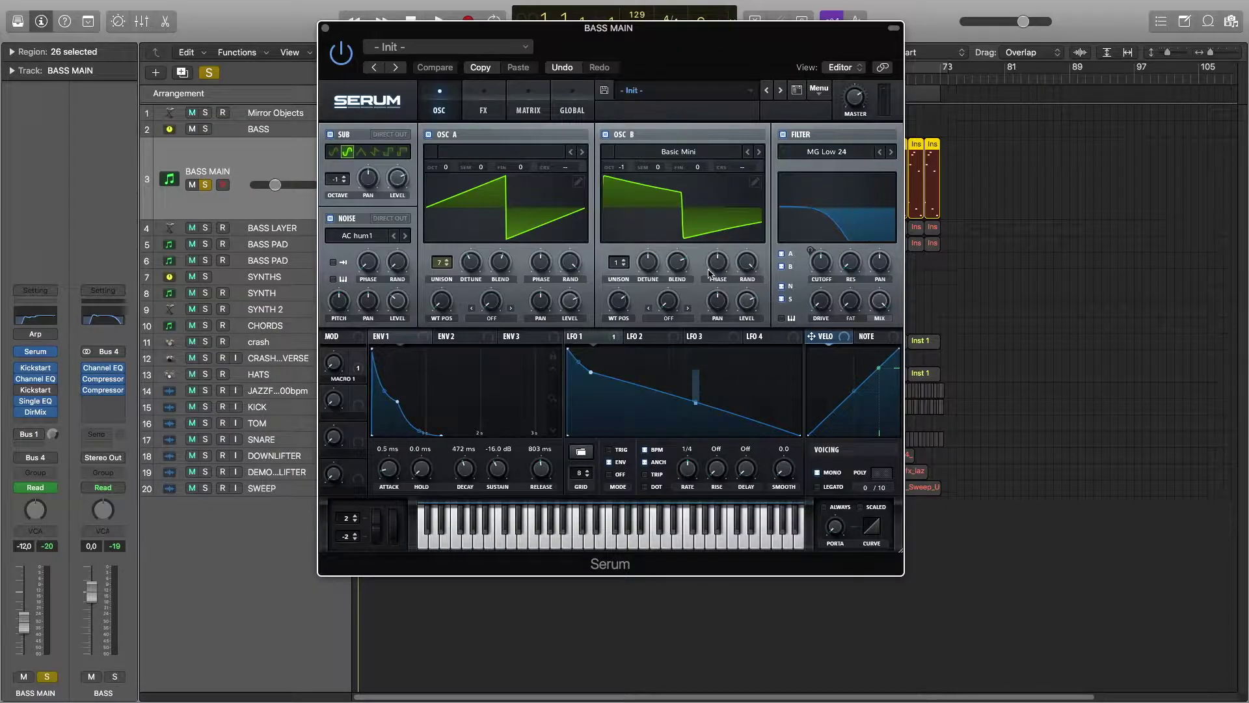
click(488, 115)
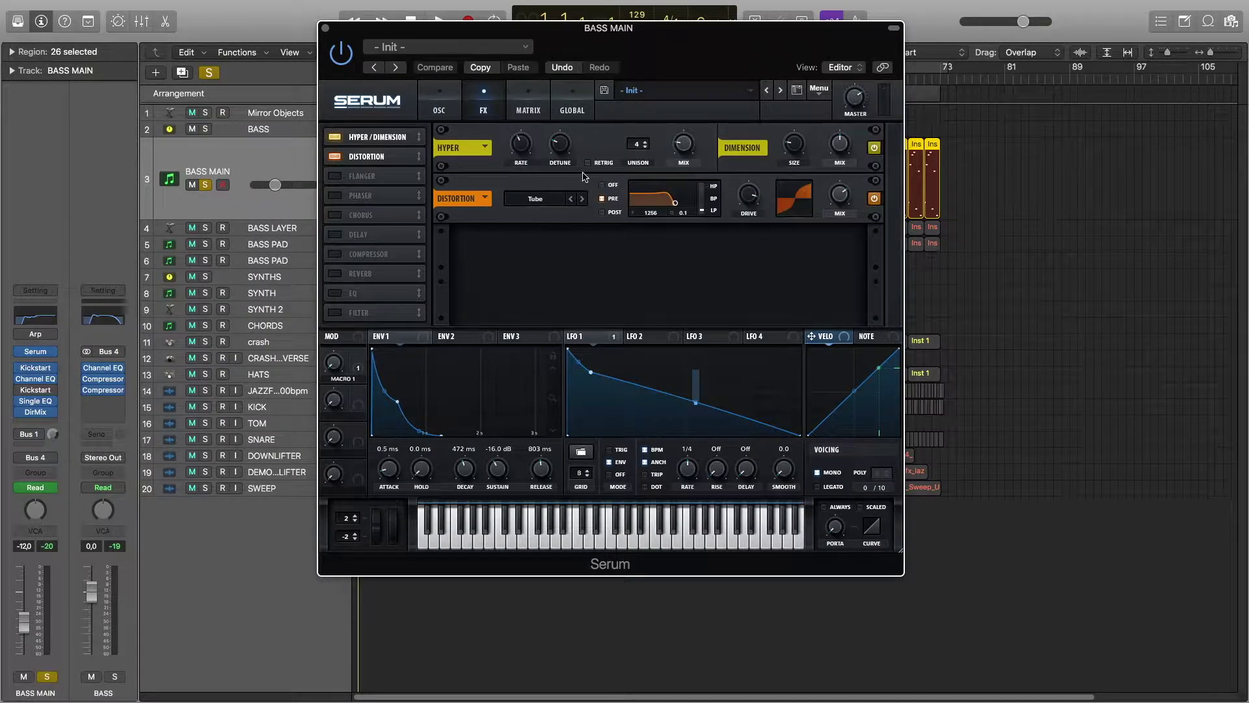
click(325, 28)
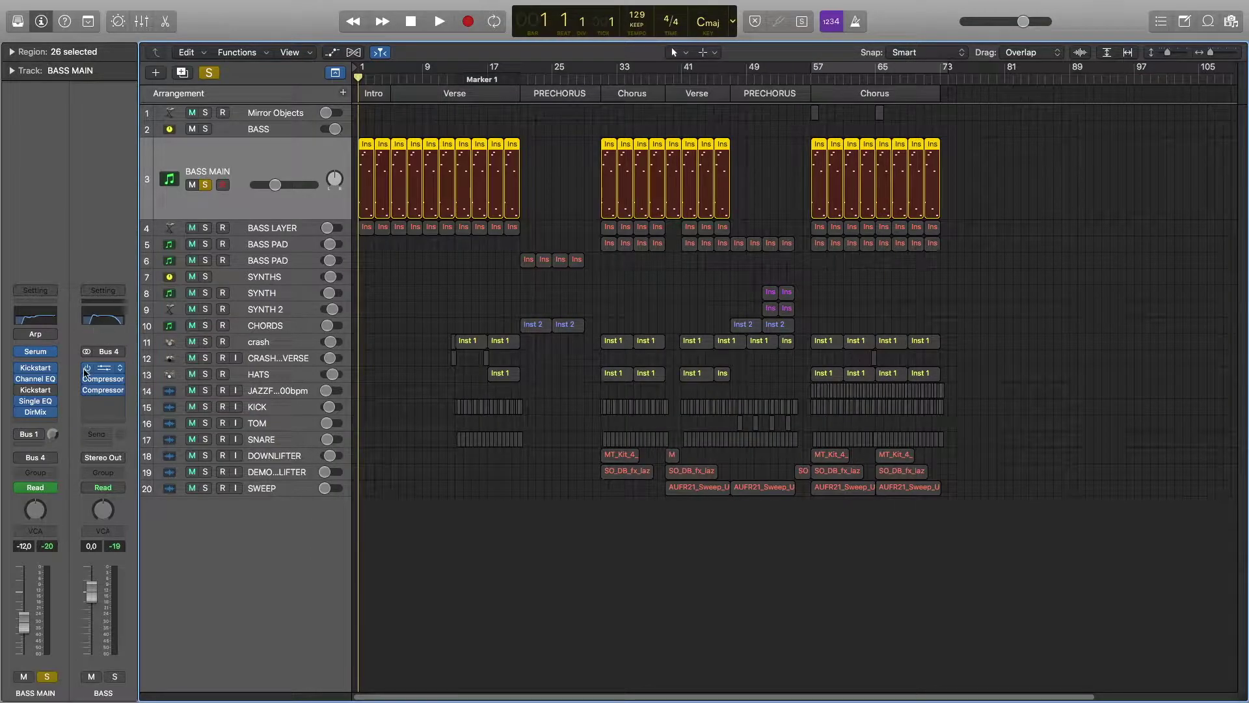
View the first Kickstart effect on BASS MAIN and locate the second, bypassed Kickstart insert
click(36, 369)
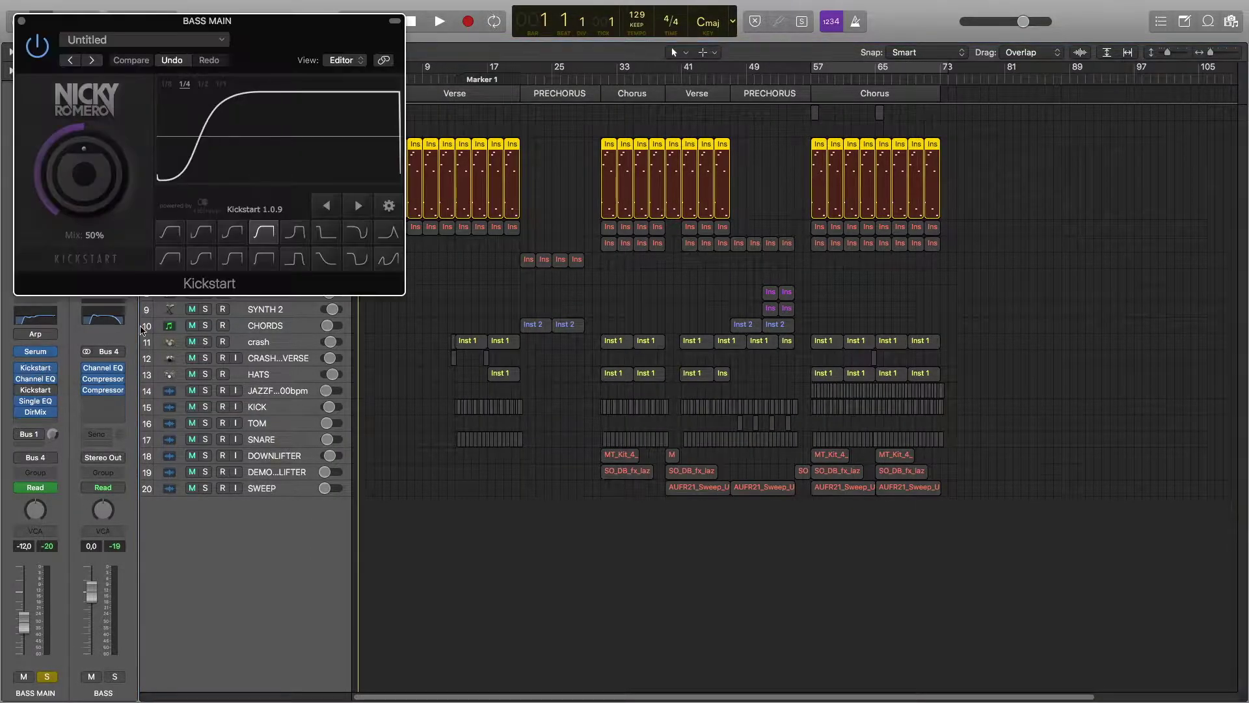
drag(404, 44, 657, 56)
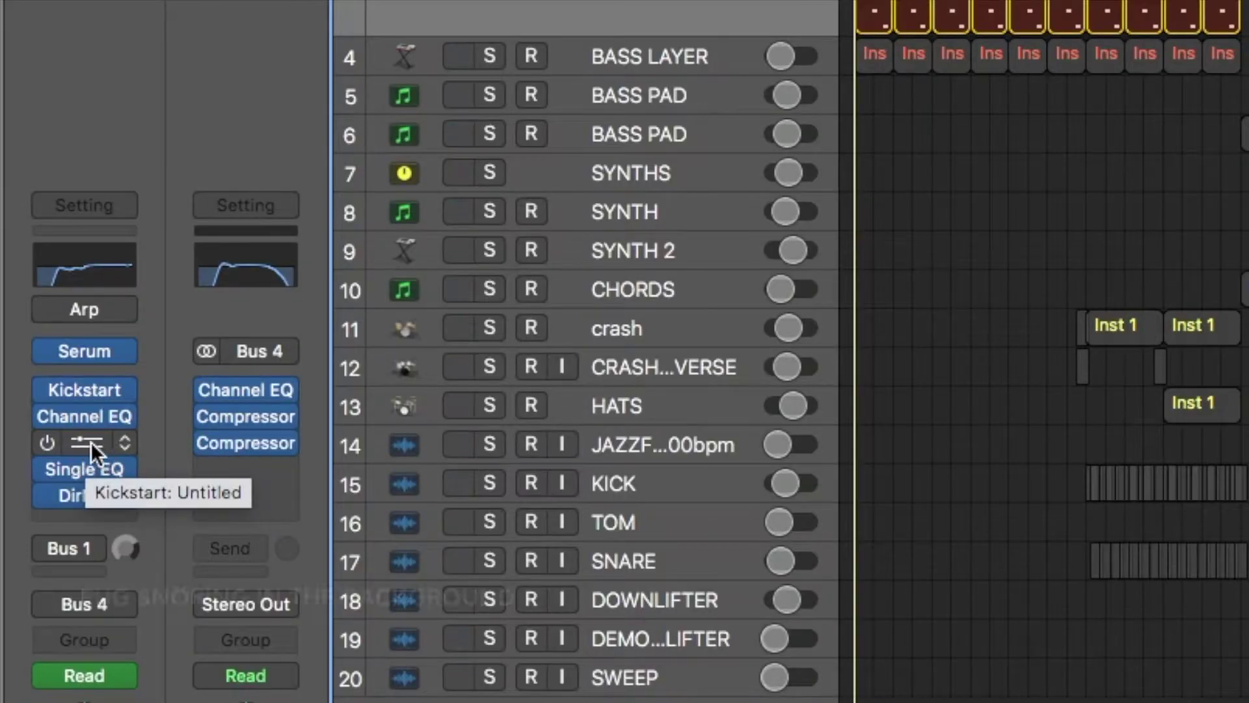
mouse_move(94, 472)
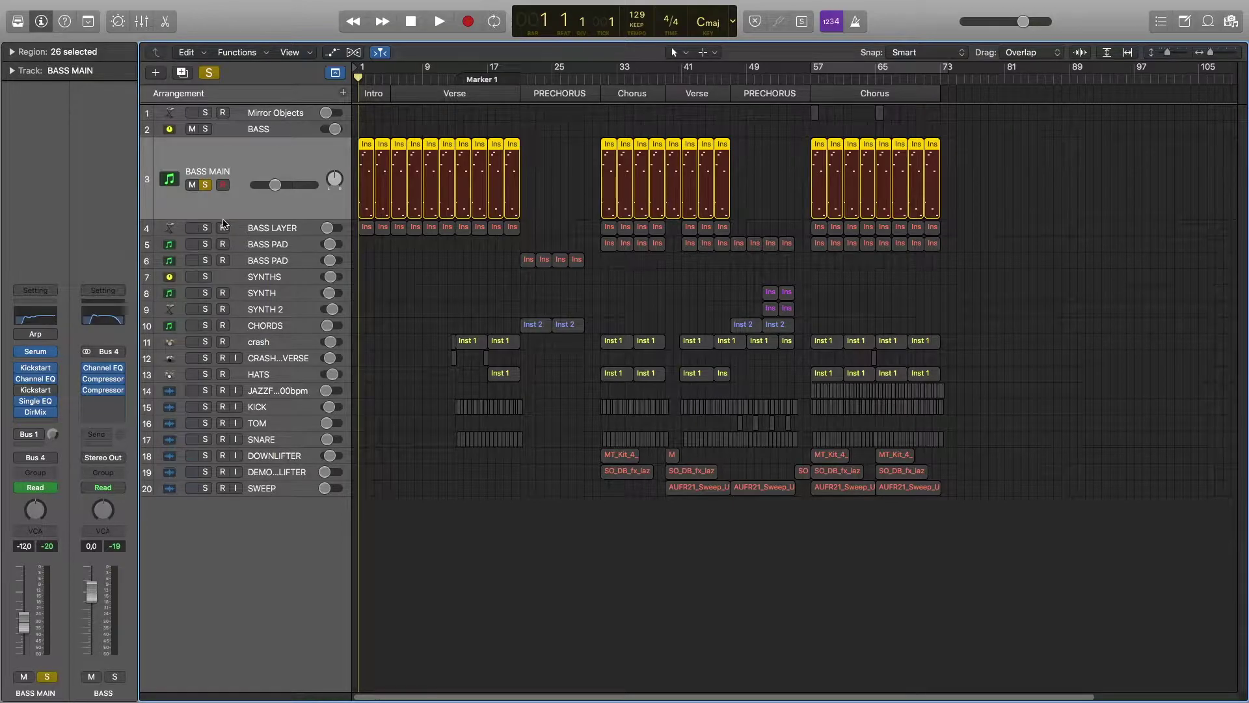
Show BASS MAIN's automation, viewing the Insert 4 Kickstart bypass lane at bar 39 and the Single EQ Frequency lane
key(a)
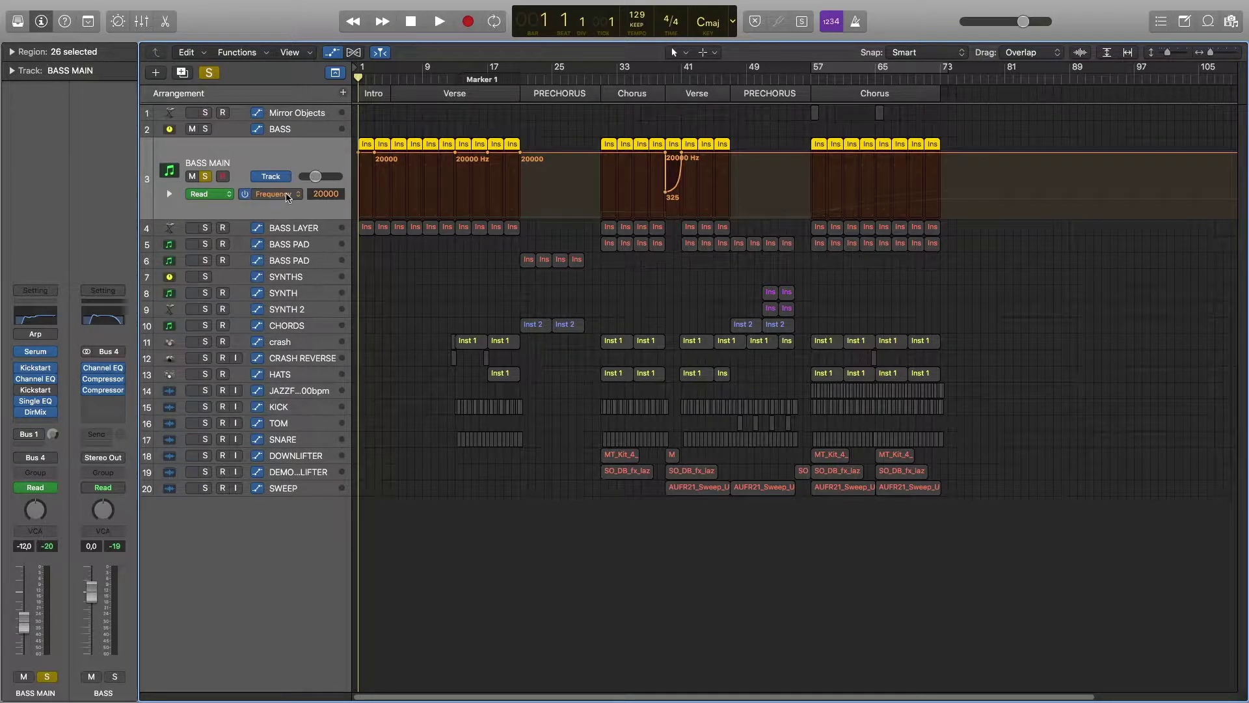
click(280, 194)
click(306, 158)
click(665, 74)
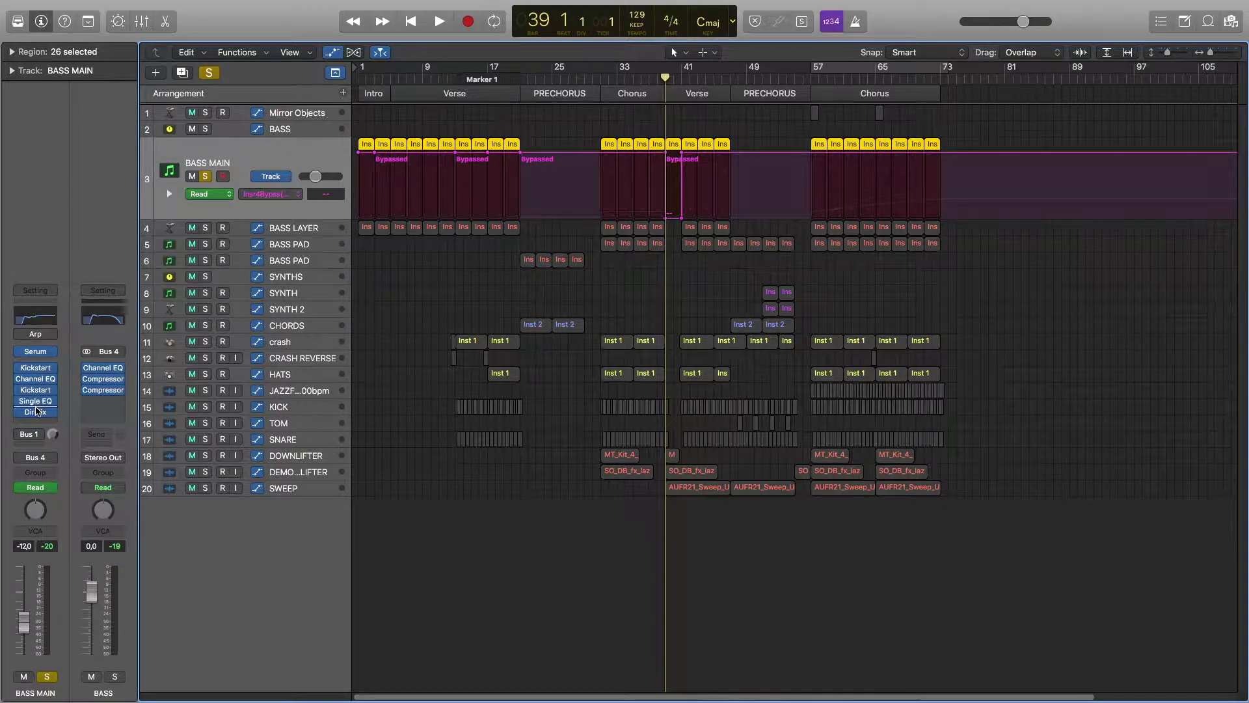
click(270, 193)
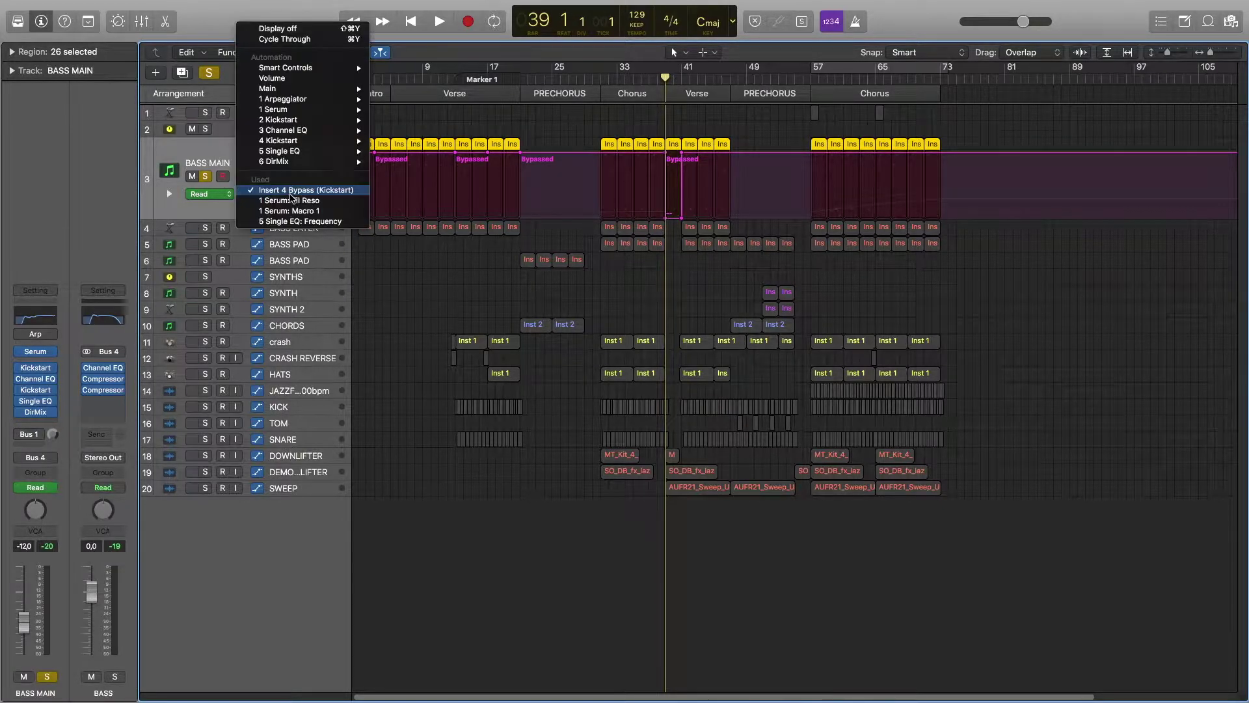
click(290, 222)
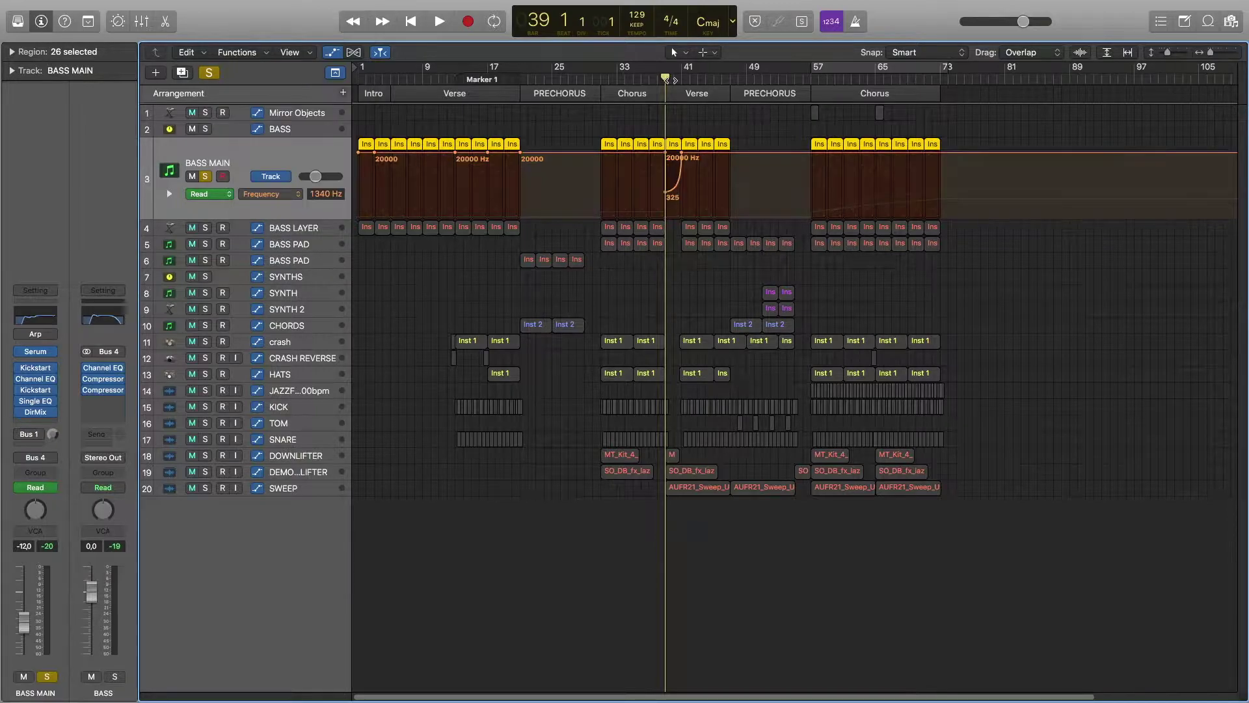
Inspect the Direction Mixer on BASS MAIN and the Rotor Cabinet on the Bus 1 aux it sends to
click(36, 412)
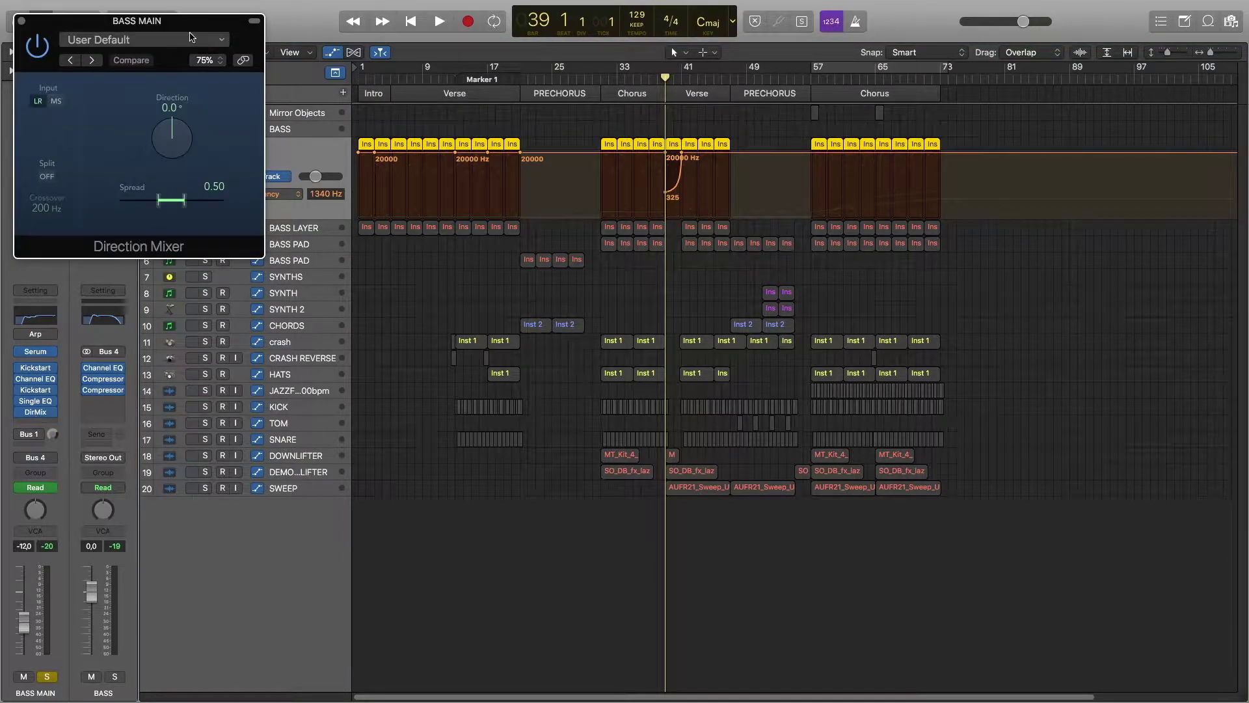
drag(188, 64, 447, 77)
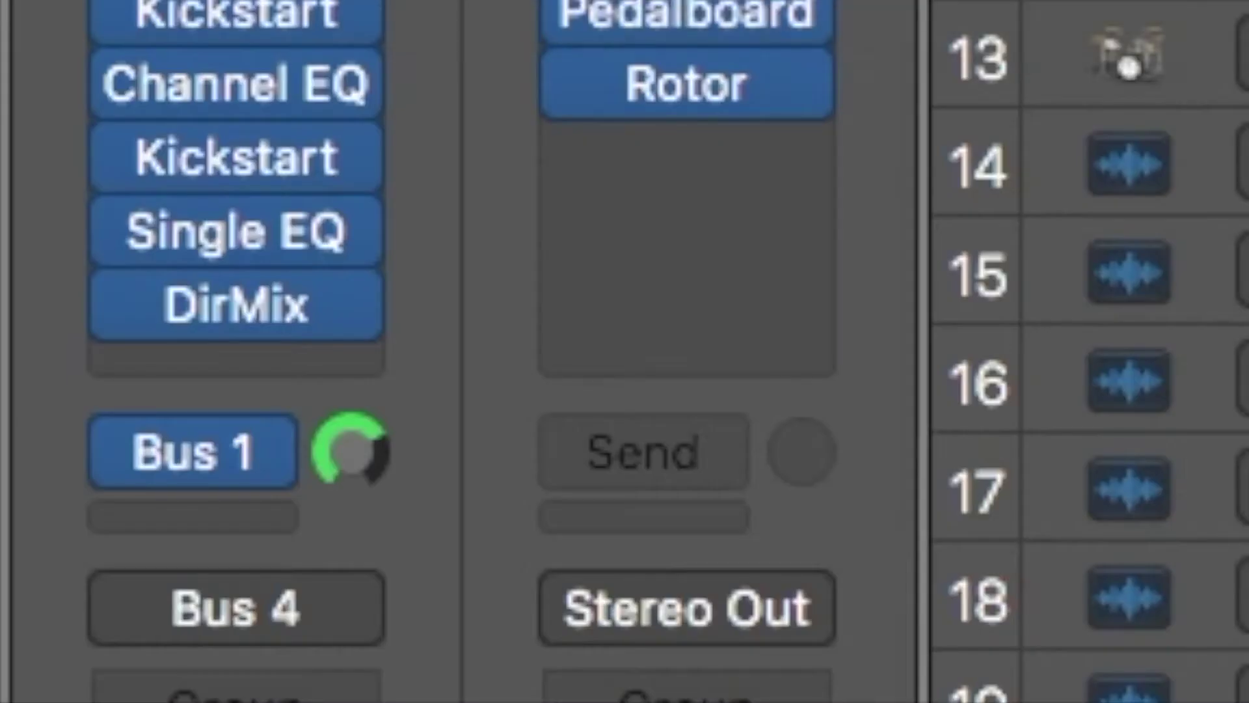
click(730, 12)
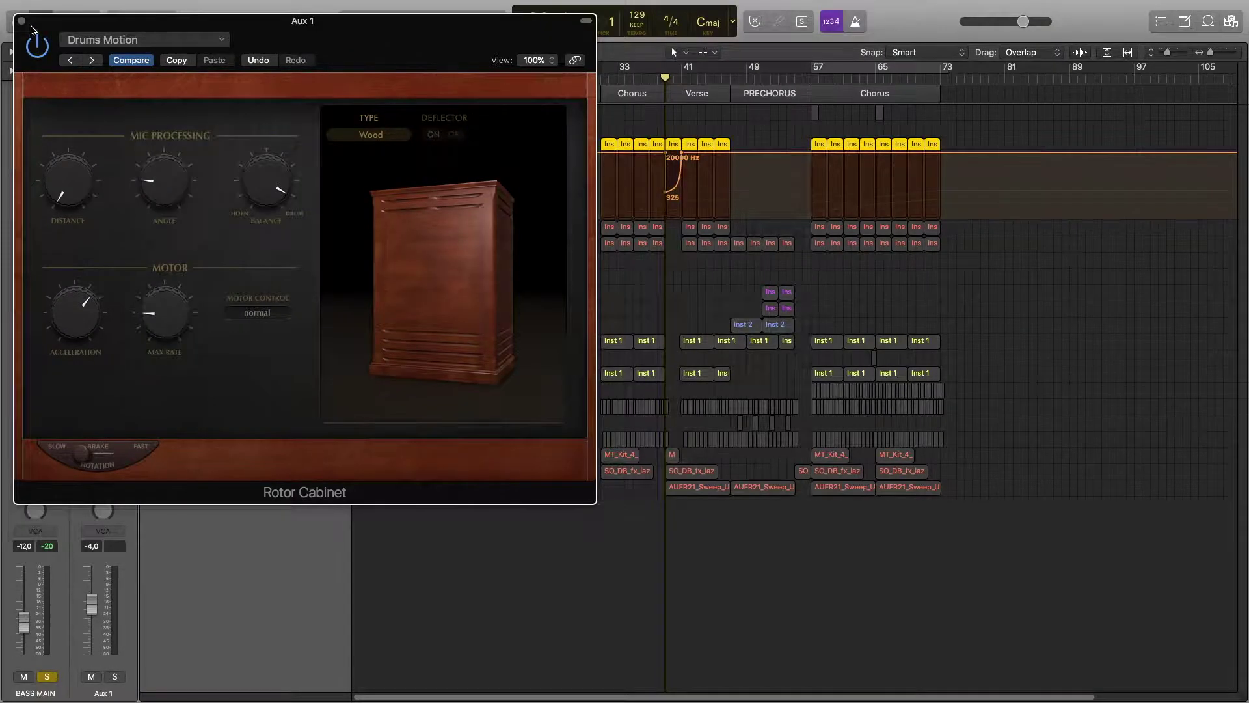
drag(31, 30, 288, 18)
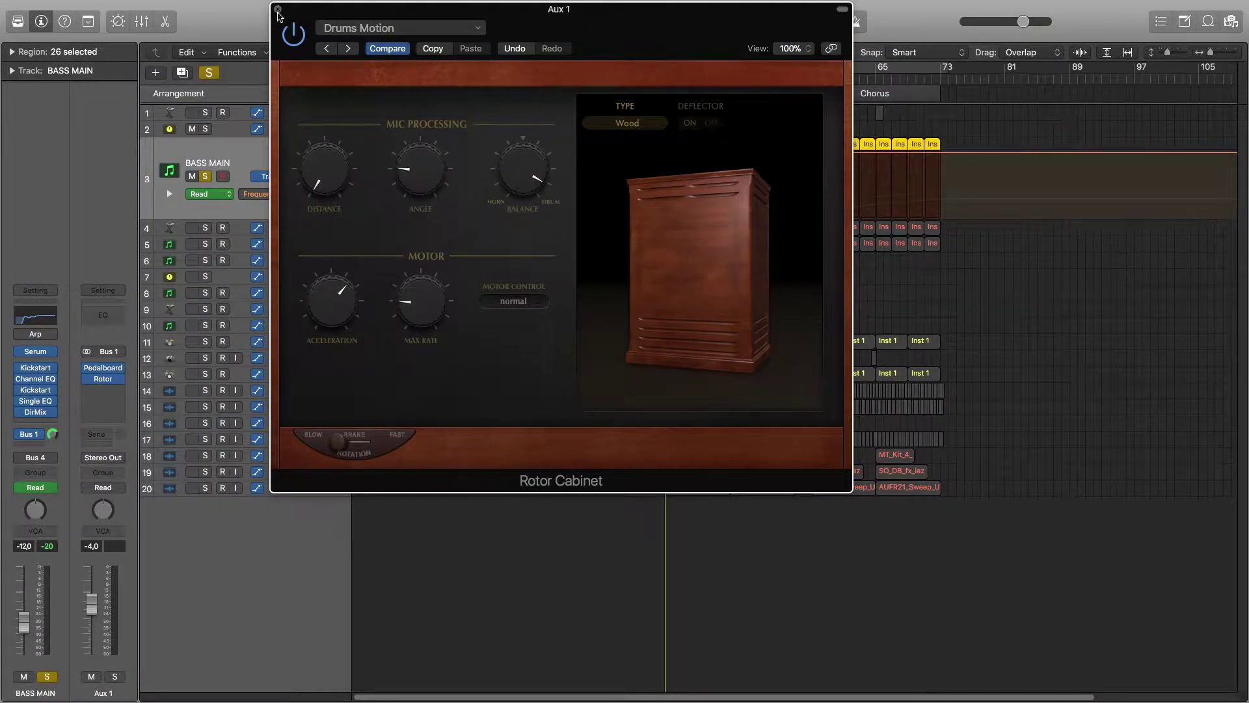
click(278, 10)
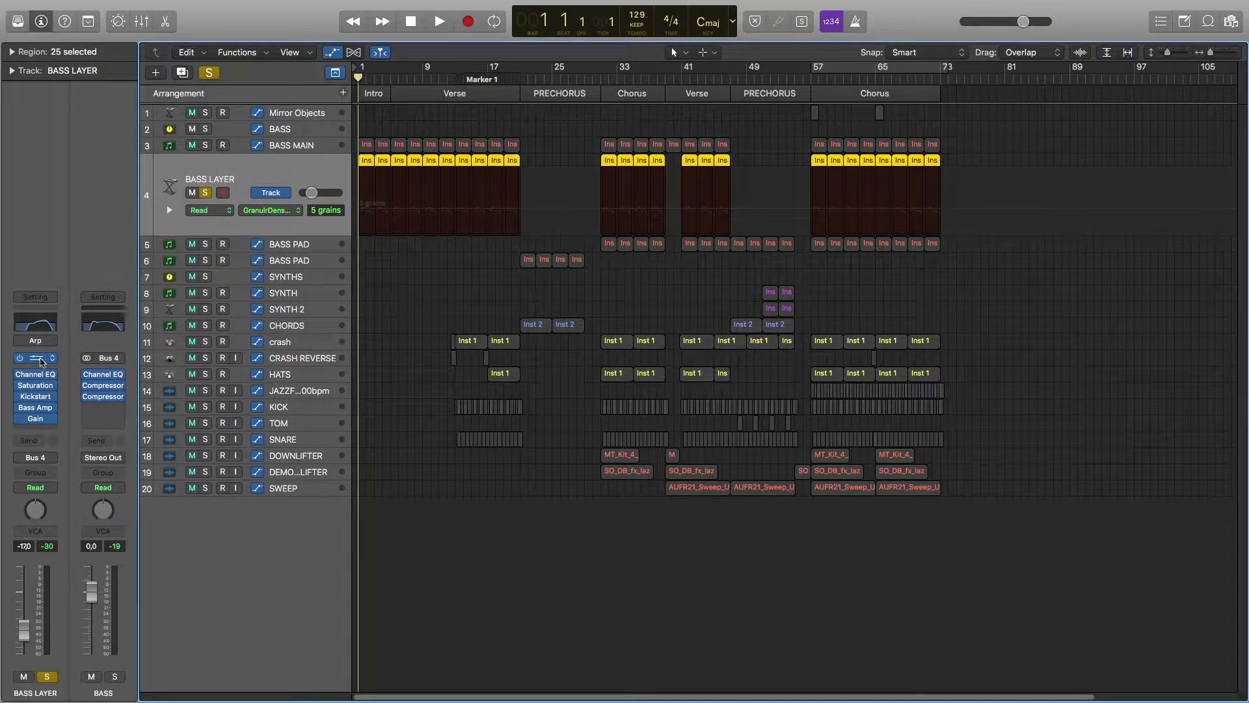
Inspect the Alchemy instrument preset and the Channel EQ curve on the BASS LAYER track
click(40, 362)
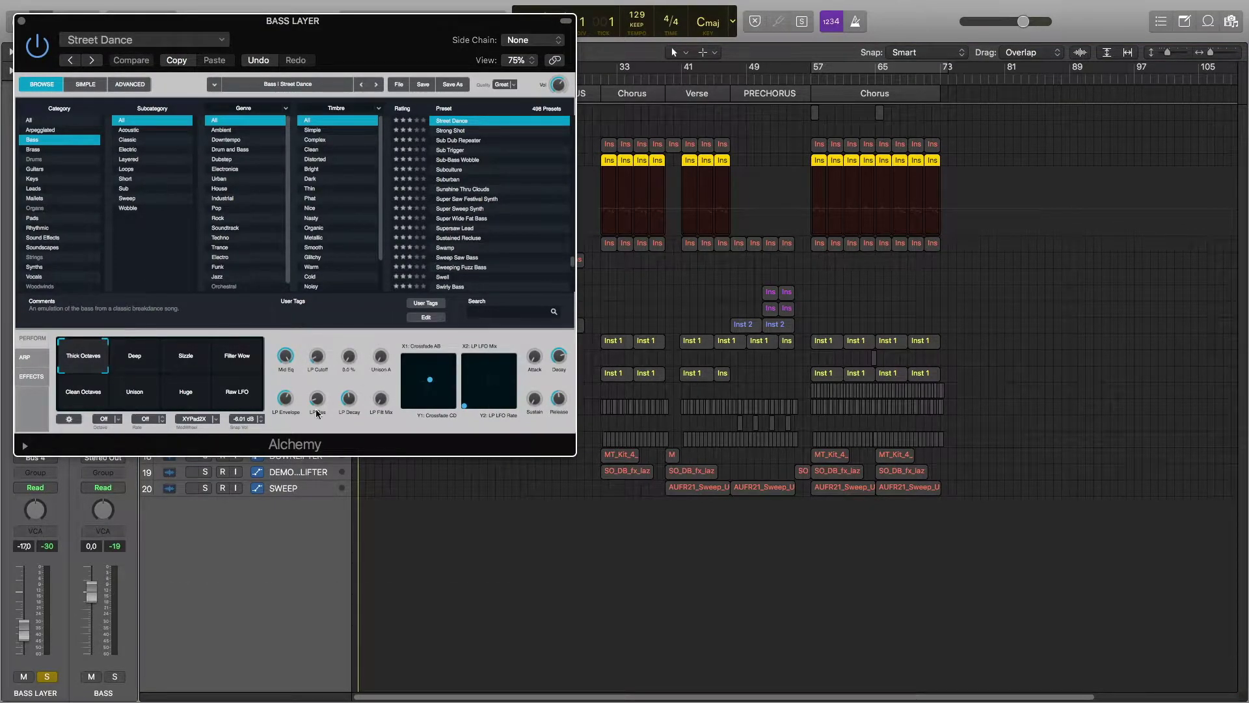
click(22, 20)
click(40, 375)
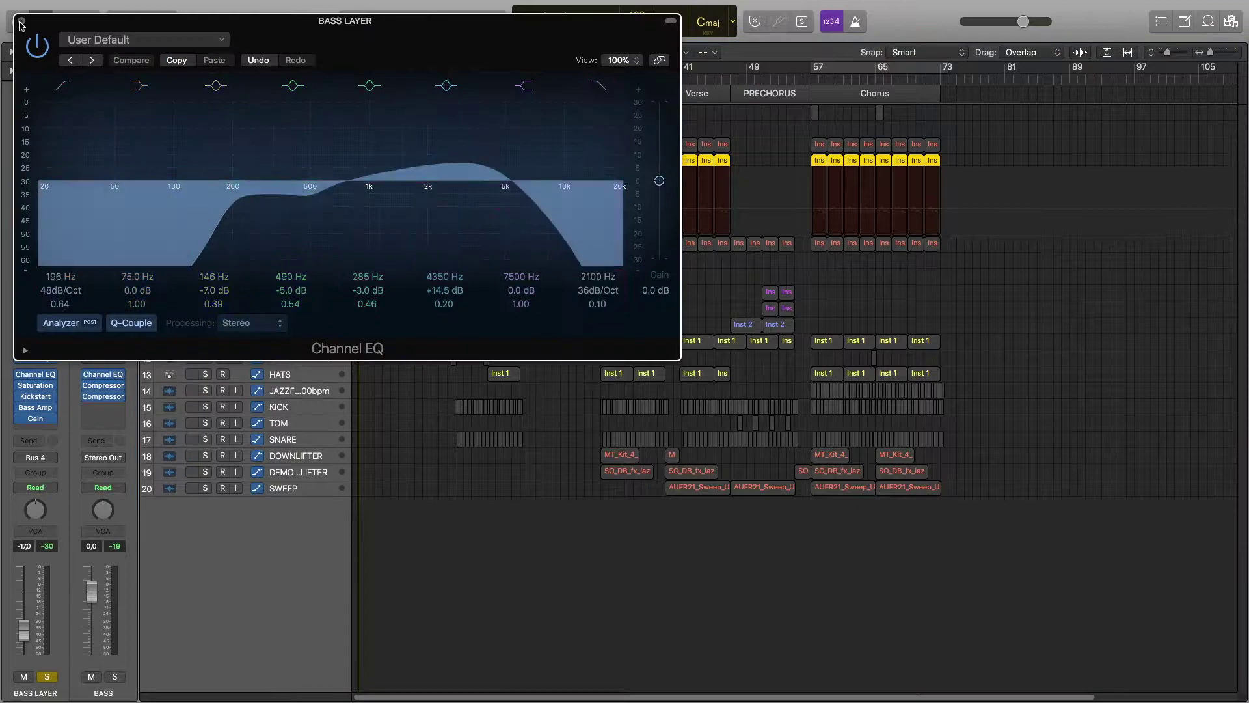
click(20, 21)
Examine the Saturation Knob, Kickstart and Bass Amp effects on the BASS LAYER track
click(35, 386)
drag(187, 16, 659, 109)
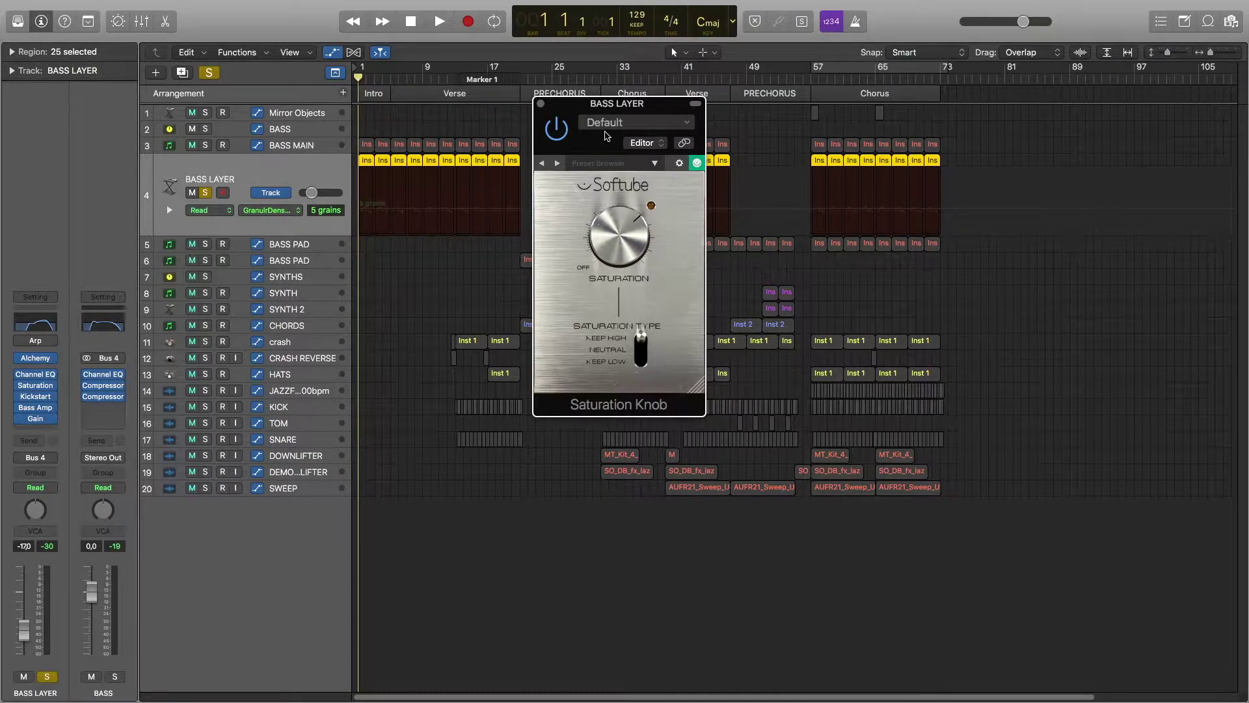
click(541, 104)
click(35, 396)
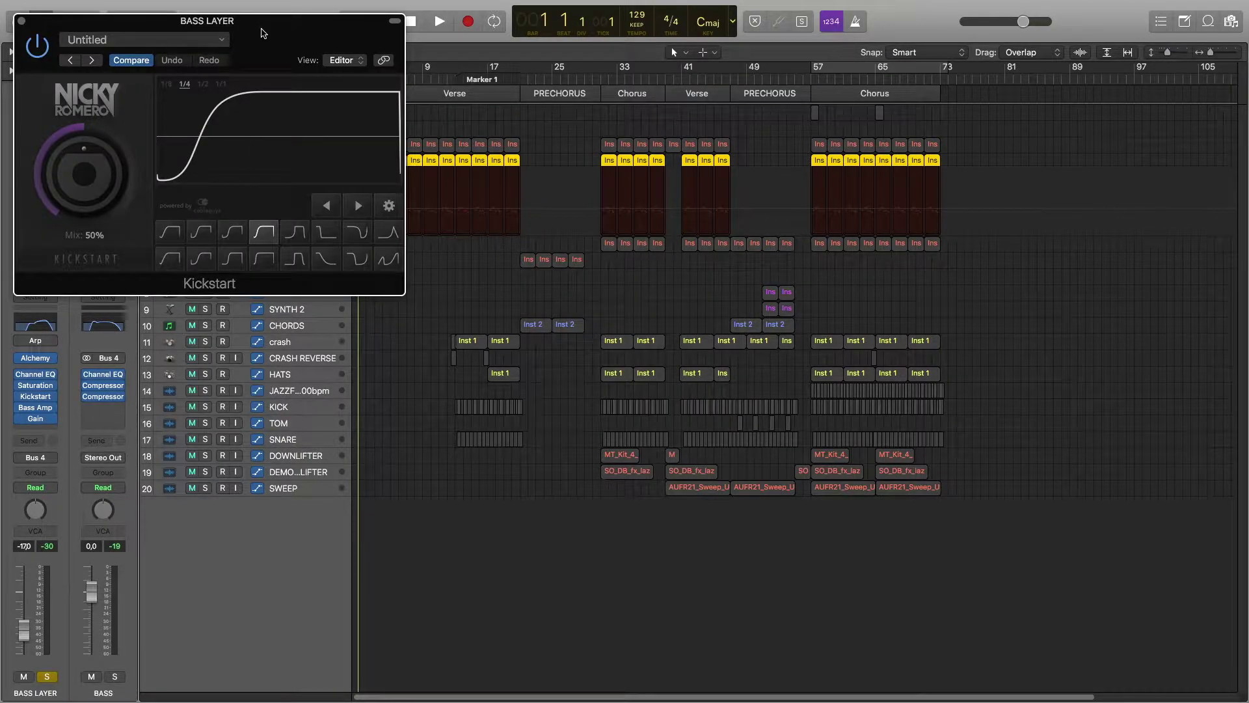
drag(262, 30, 705, 101)
click(461, 88)
click(35, 407)
drag(919, 67, 956, 78)
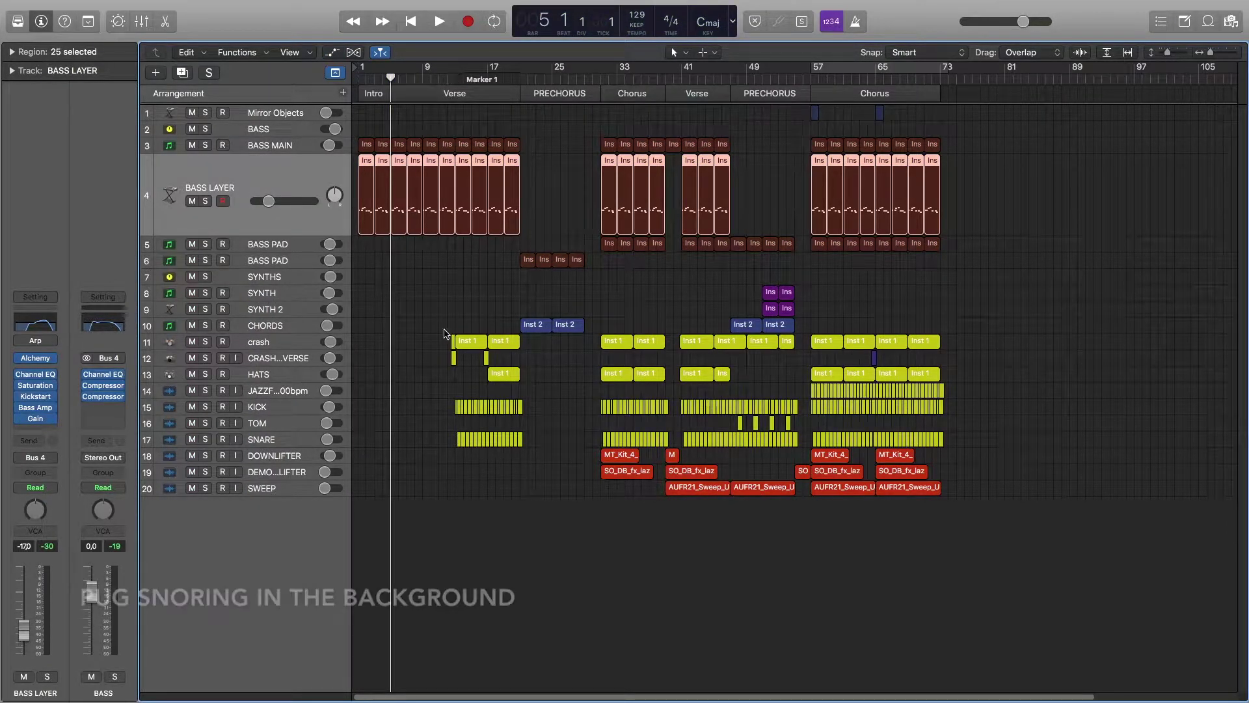
Show the crash track's drum kit in the Library and set the playhead just before bar 13 for the CRASH REVERSE track
click(455, 80)
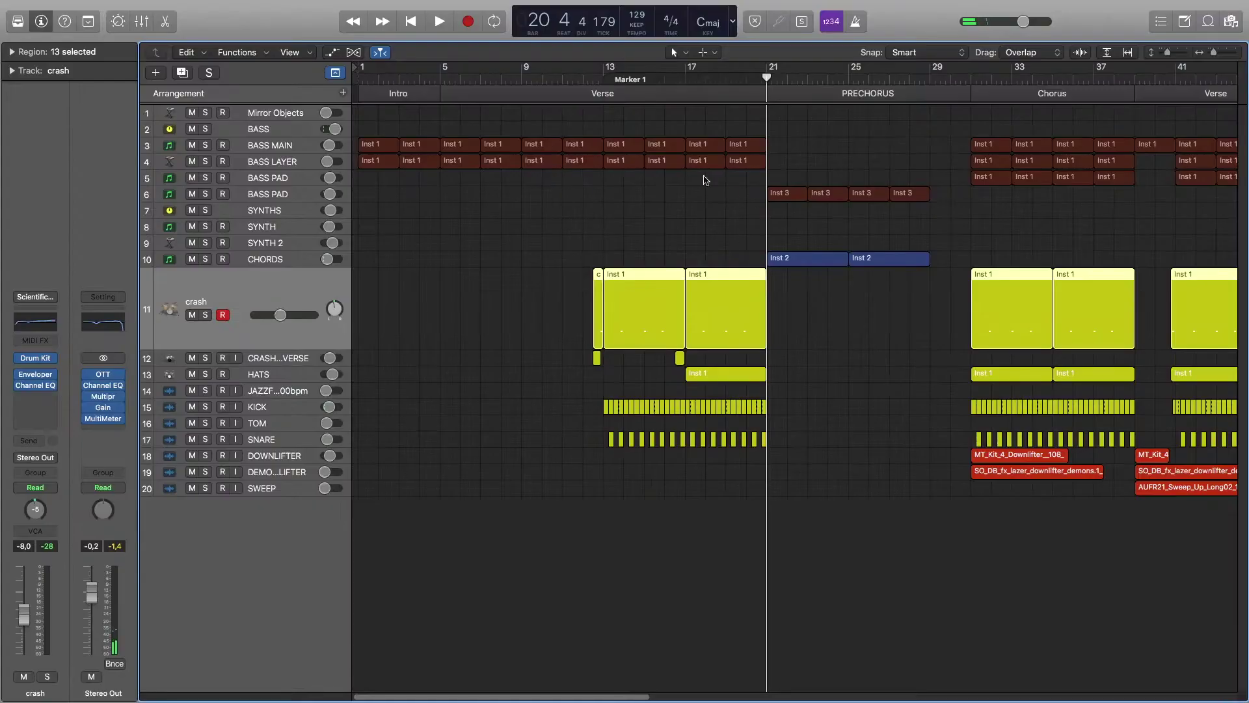
click(16, 22)
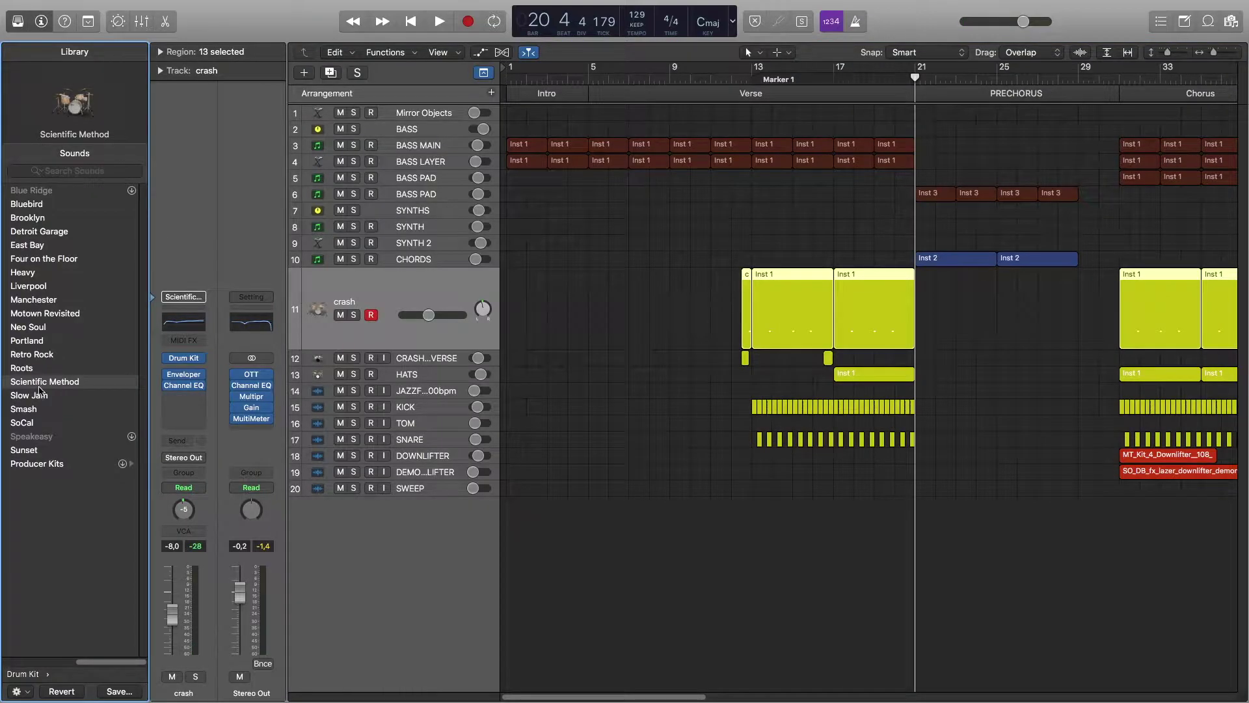
key(Down)
click(739, 80)
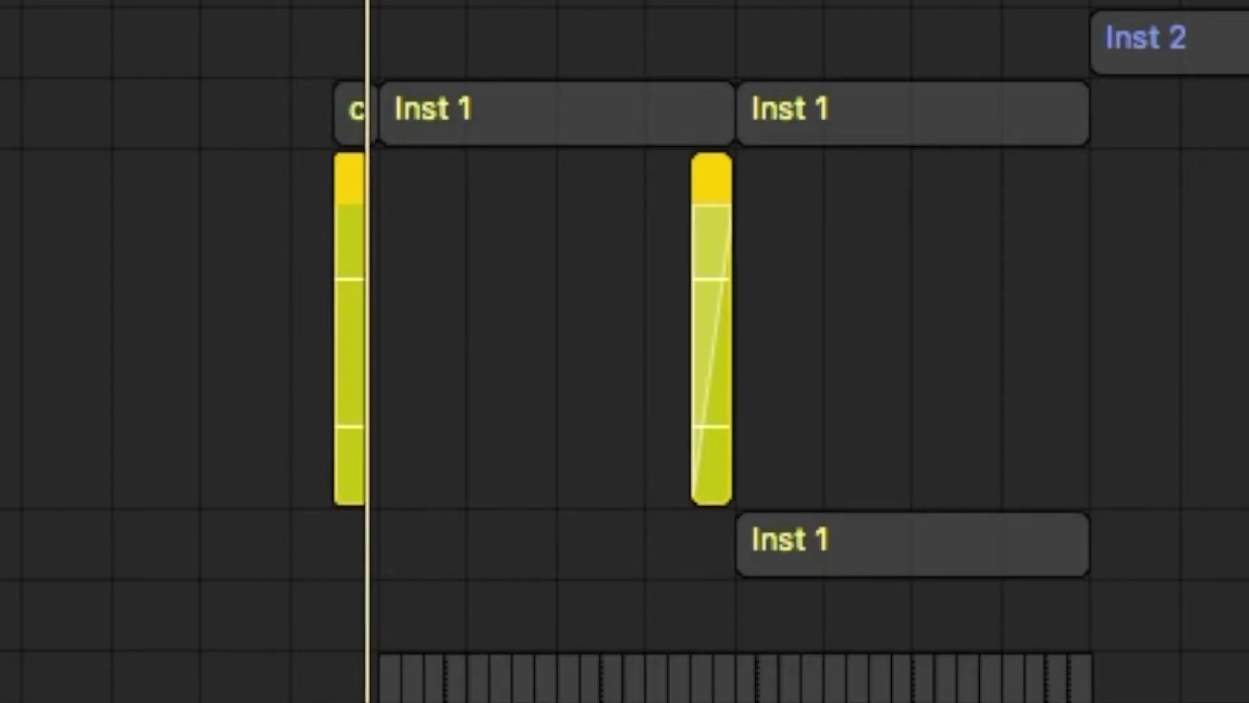
Inspect the Channel EQ and Enveloper on the KICK track and the Channel EQ on the SNARE track
key(Down)
key(Down)
key(Down)
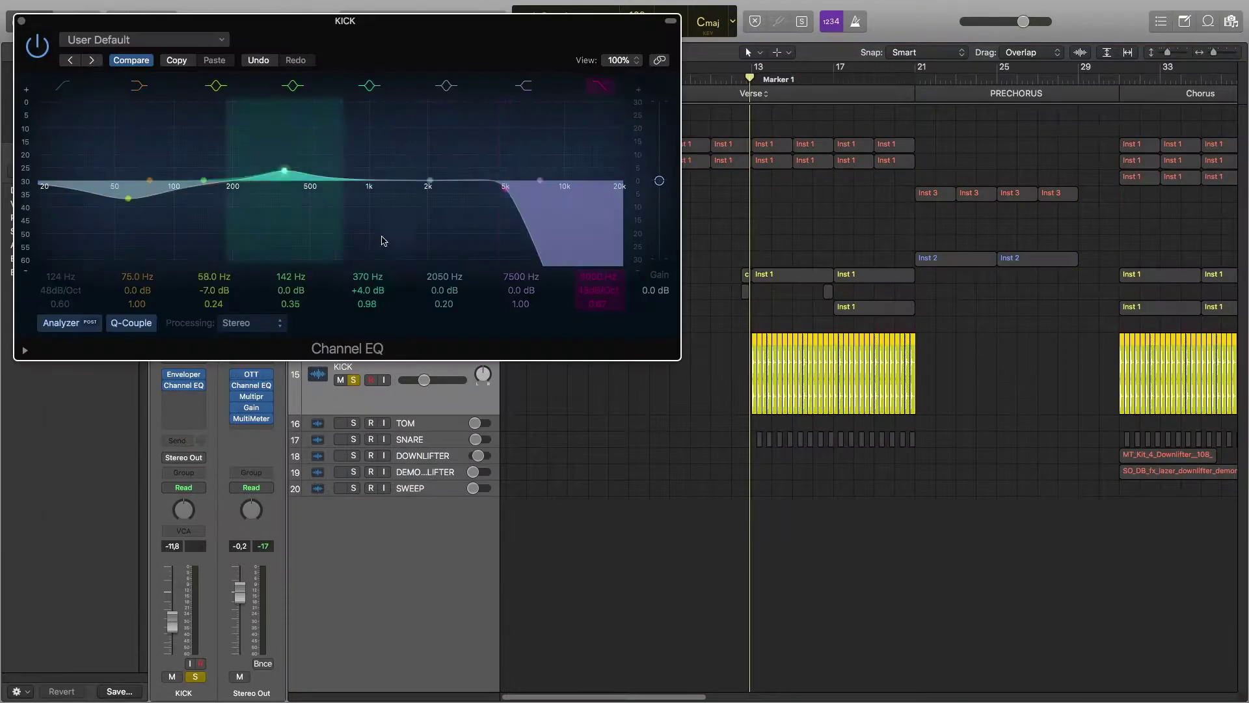
click(184, 374)
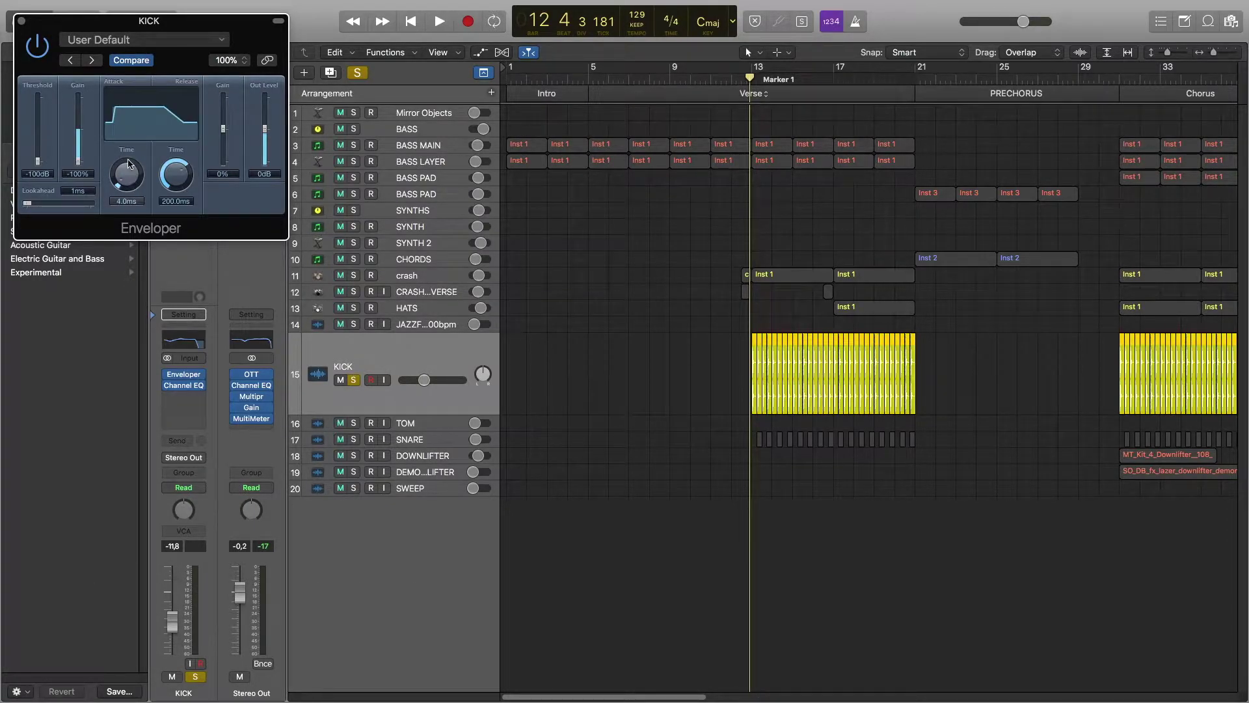
drag(130, 180, 134, 183)
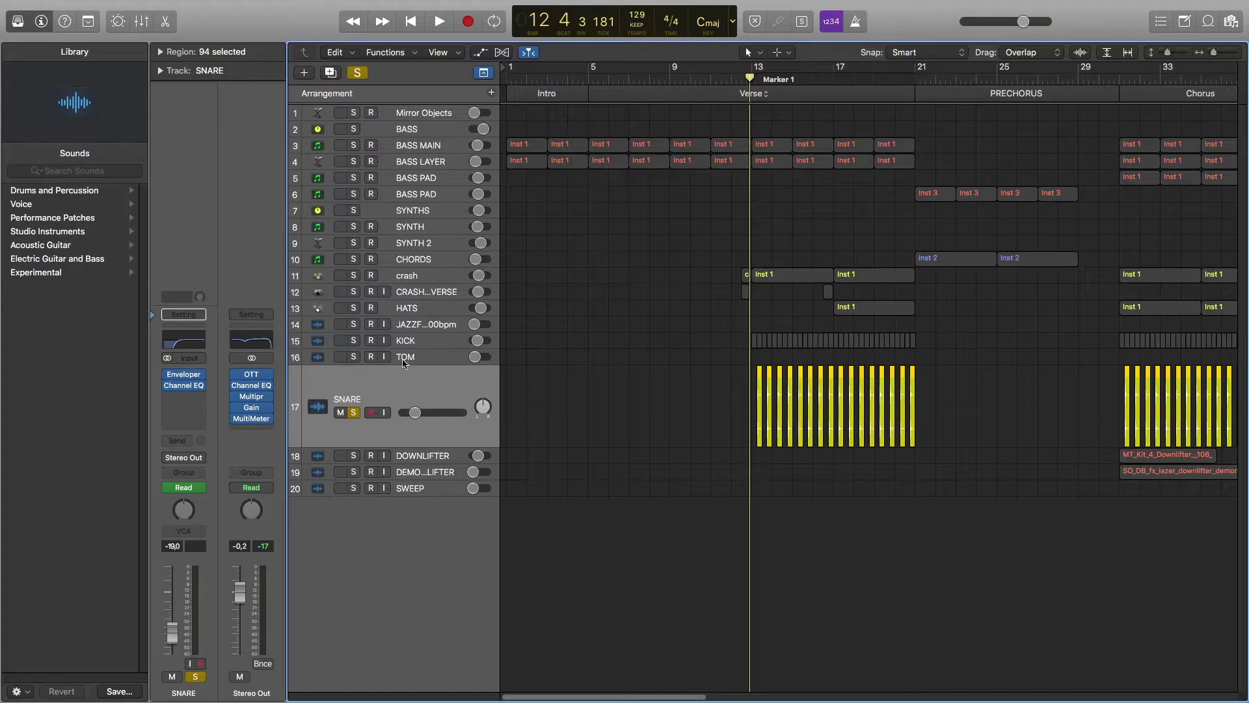
click(184, 341)
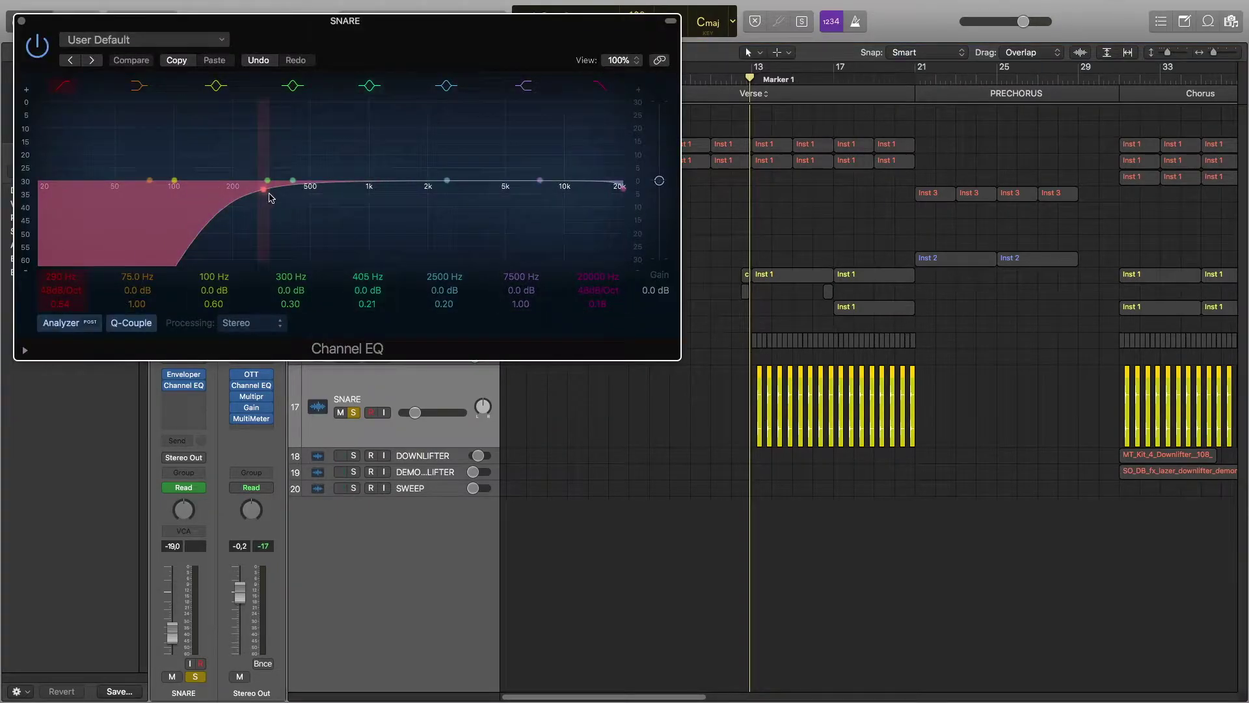
click(22, 23)
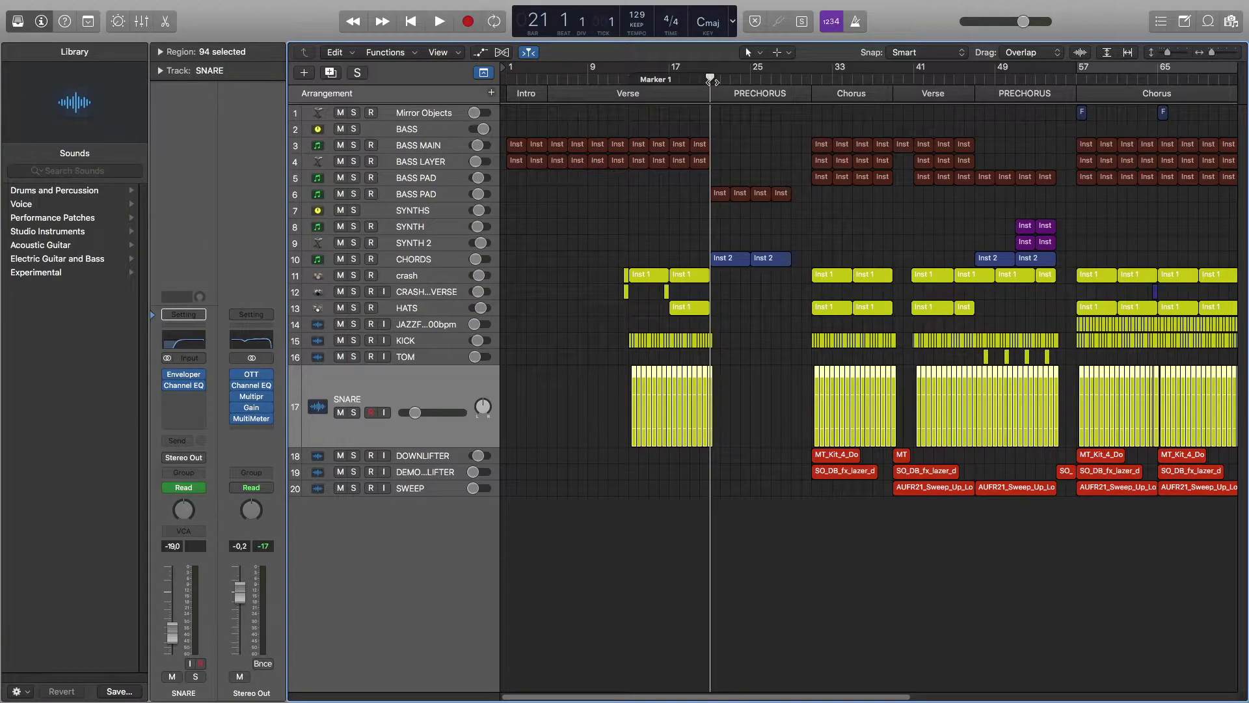
Play the prechorus from bar 21 and examine Serum on the CHORDS track and the prechorus BASS PAD track
key(space)
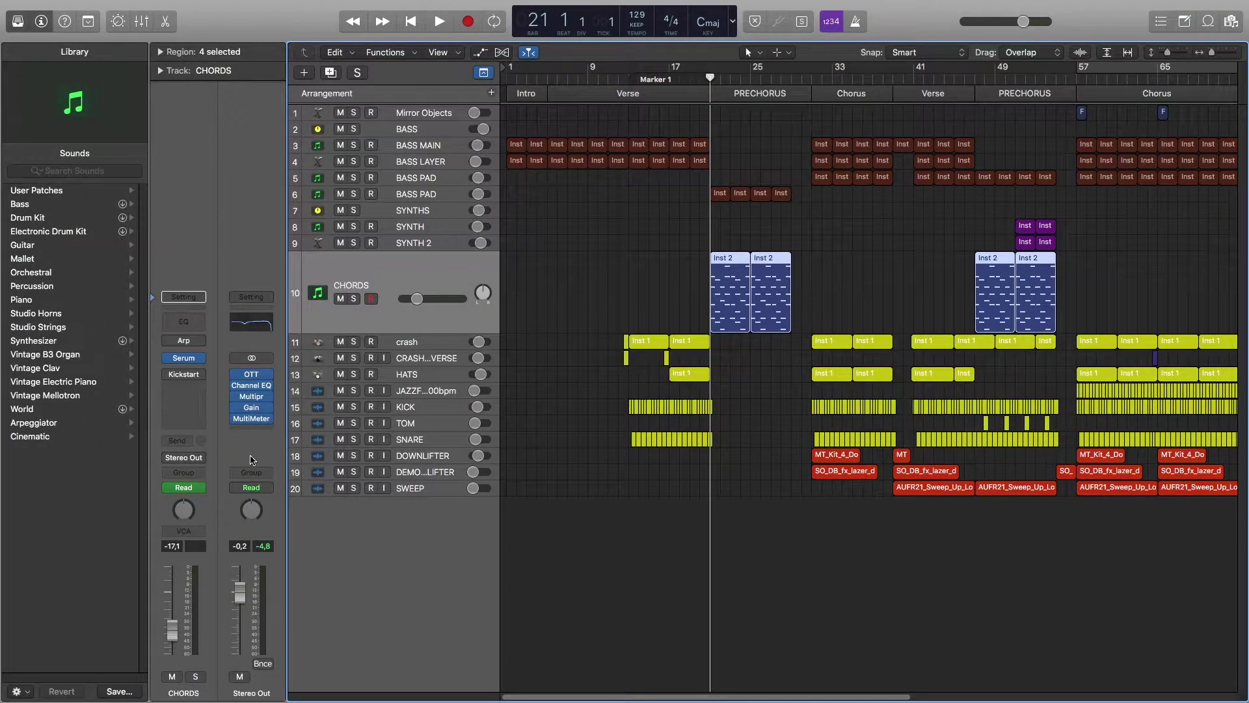
click(185, 360)
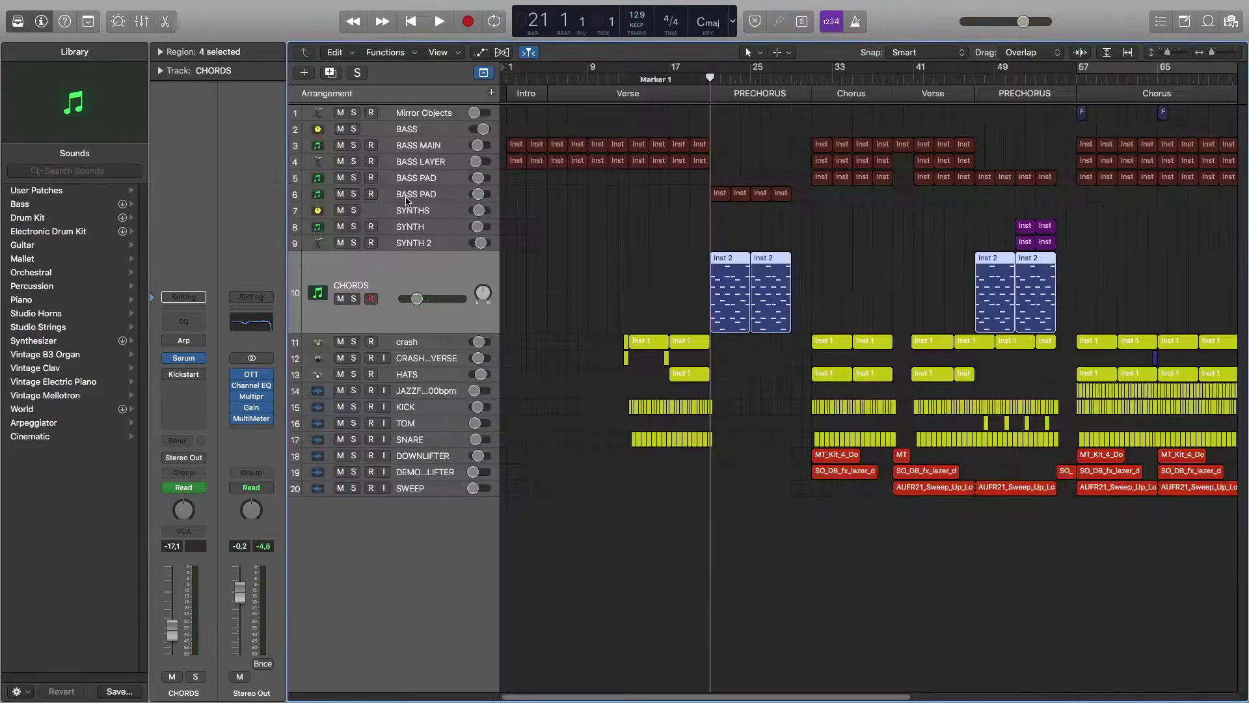
click(406, 201)
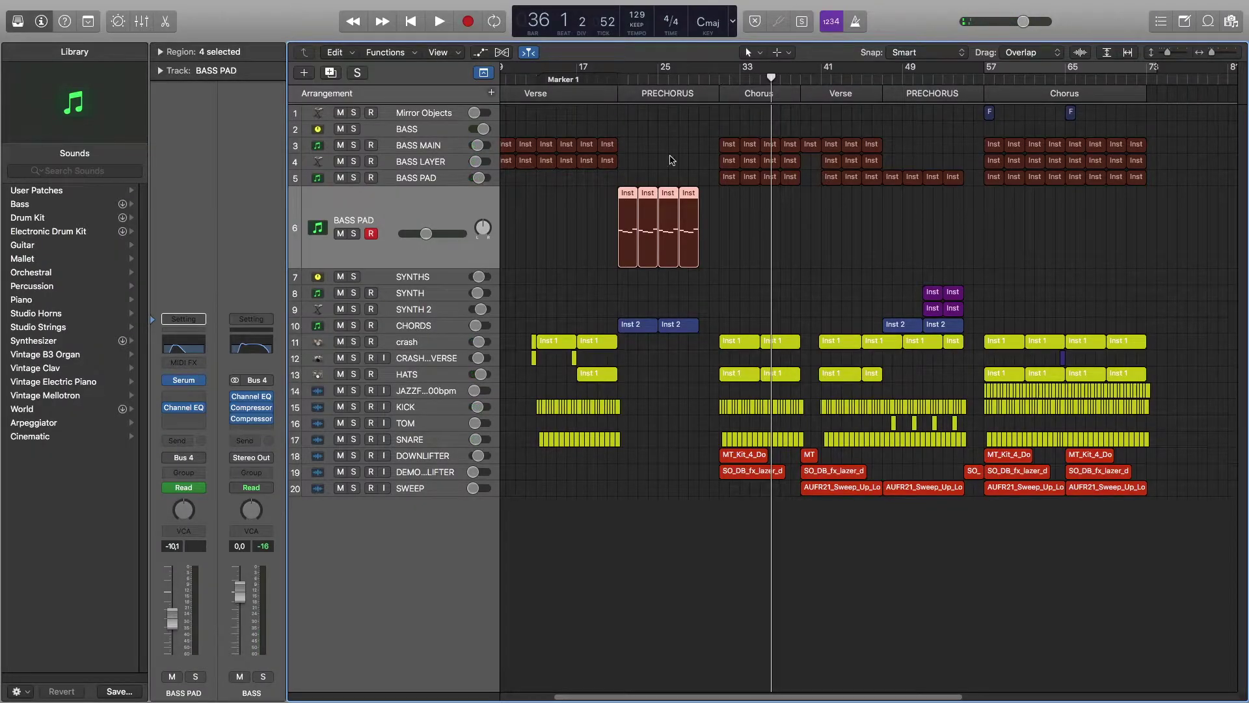
Deselect the prechorus bass pad regions and go through the chorus BASS PAD track and the DOWNLIFTER track
click(795, 205)
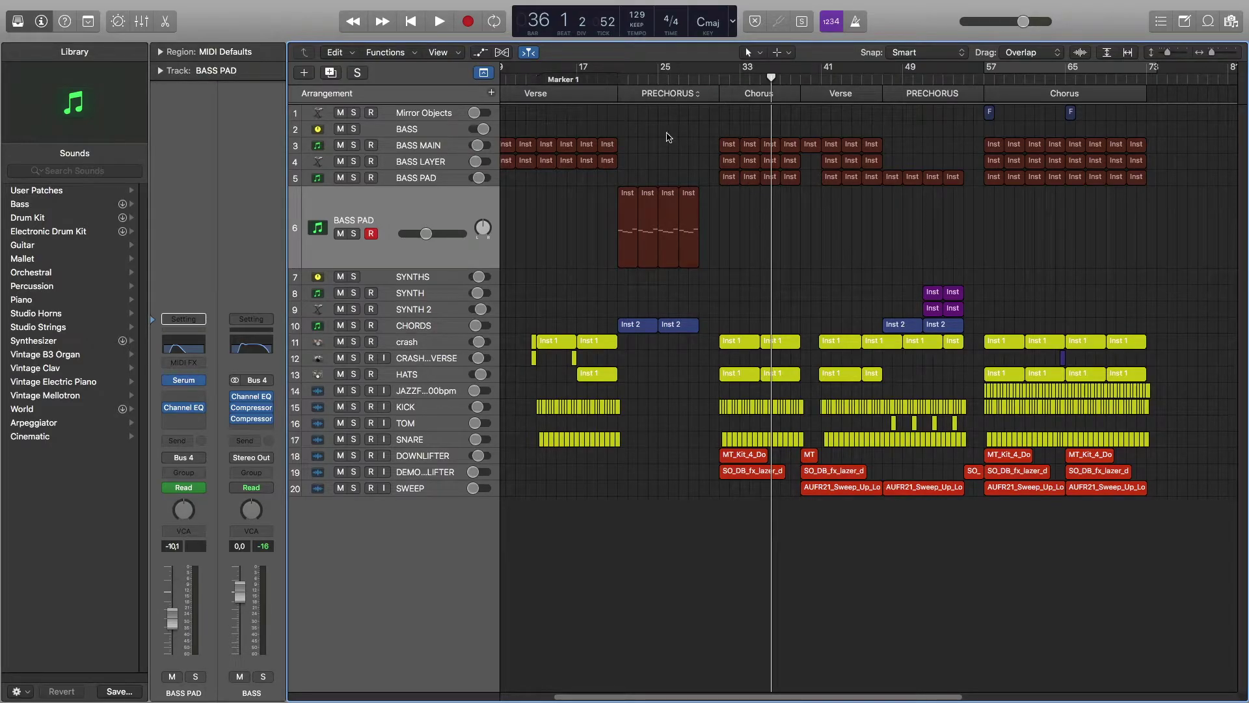
key(Up)
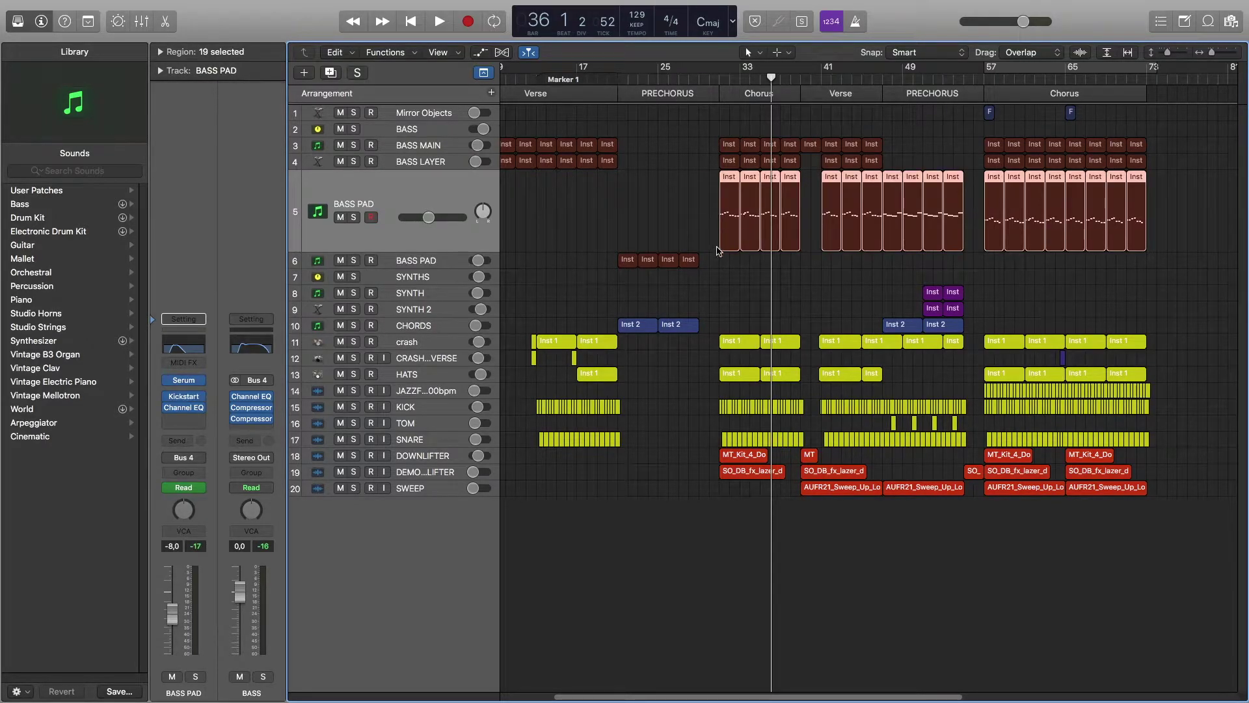
click(475, 462)
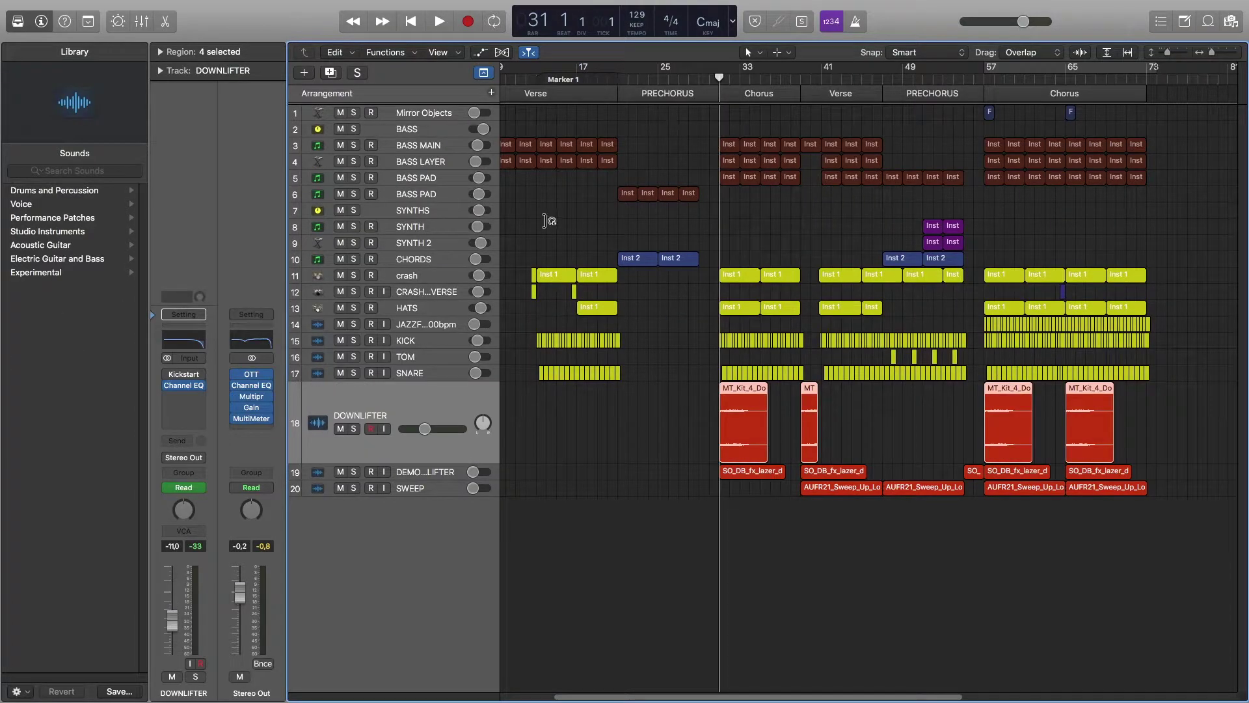
Solo the DOWNLIFTER track in the chorus, then unsolo it and audition the DEMONS DOWNLIFTER track
click(354, 429)
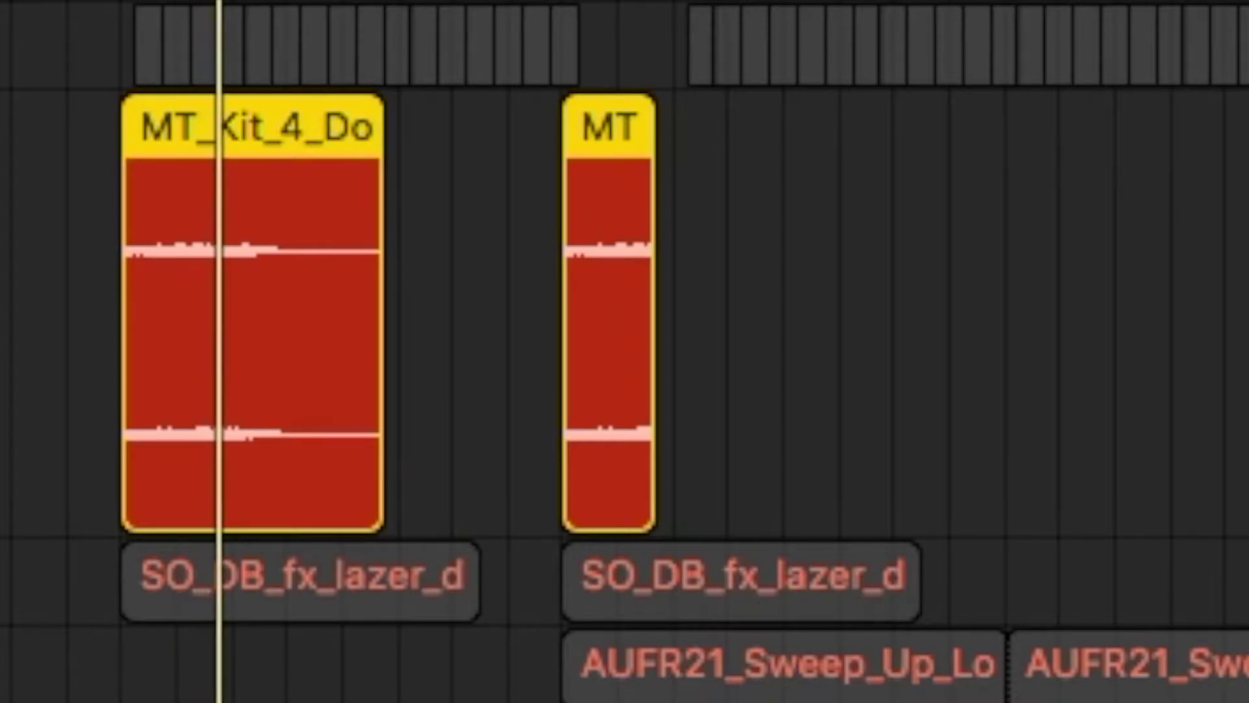
click(354, 427)
click(354, 472)
key(space)
key(space)
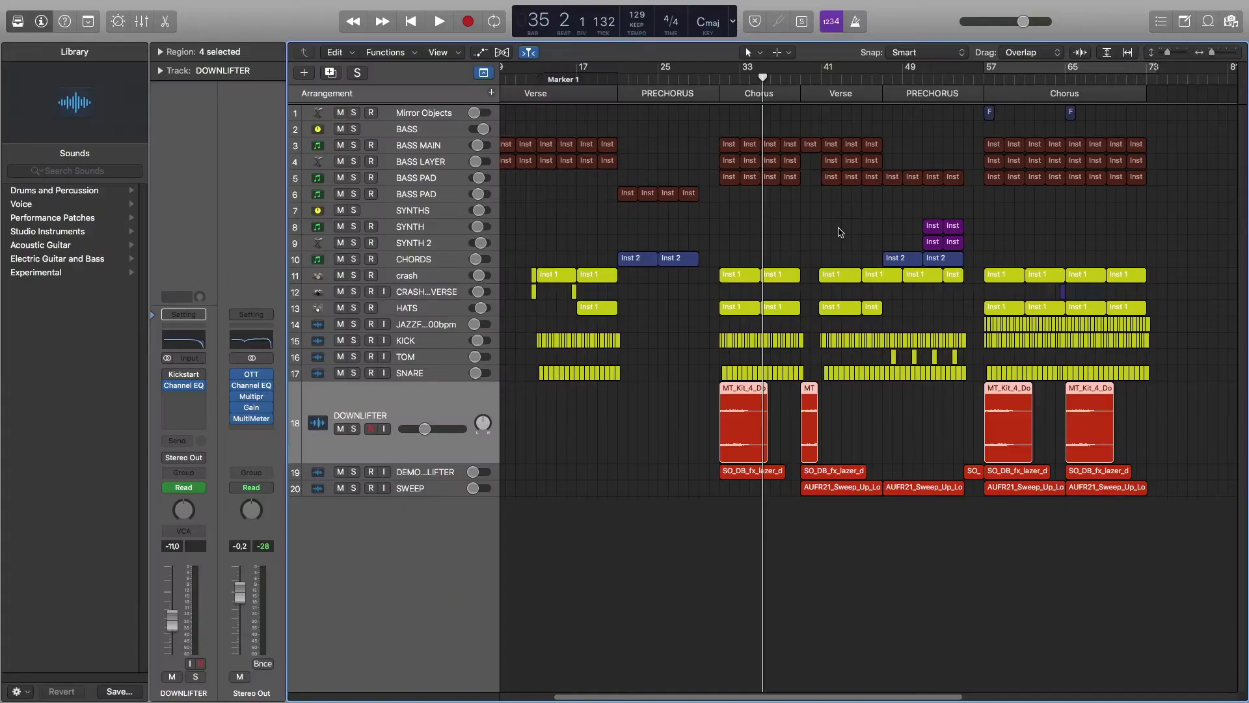
Set the playhead to bar 39 at the second verse and show the BASS MAIN track's Frequency automation
key(super+Right)
key(super+Right)
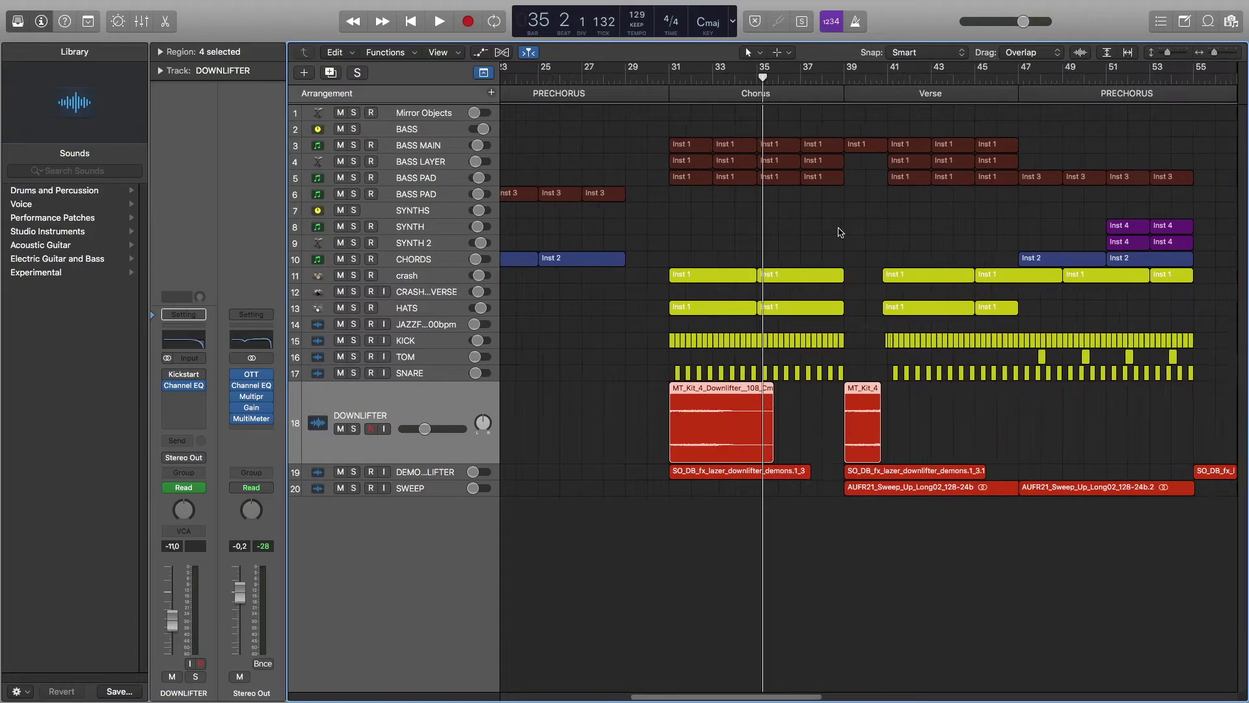
scroll(841, 232, right, 3)
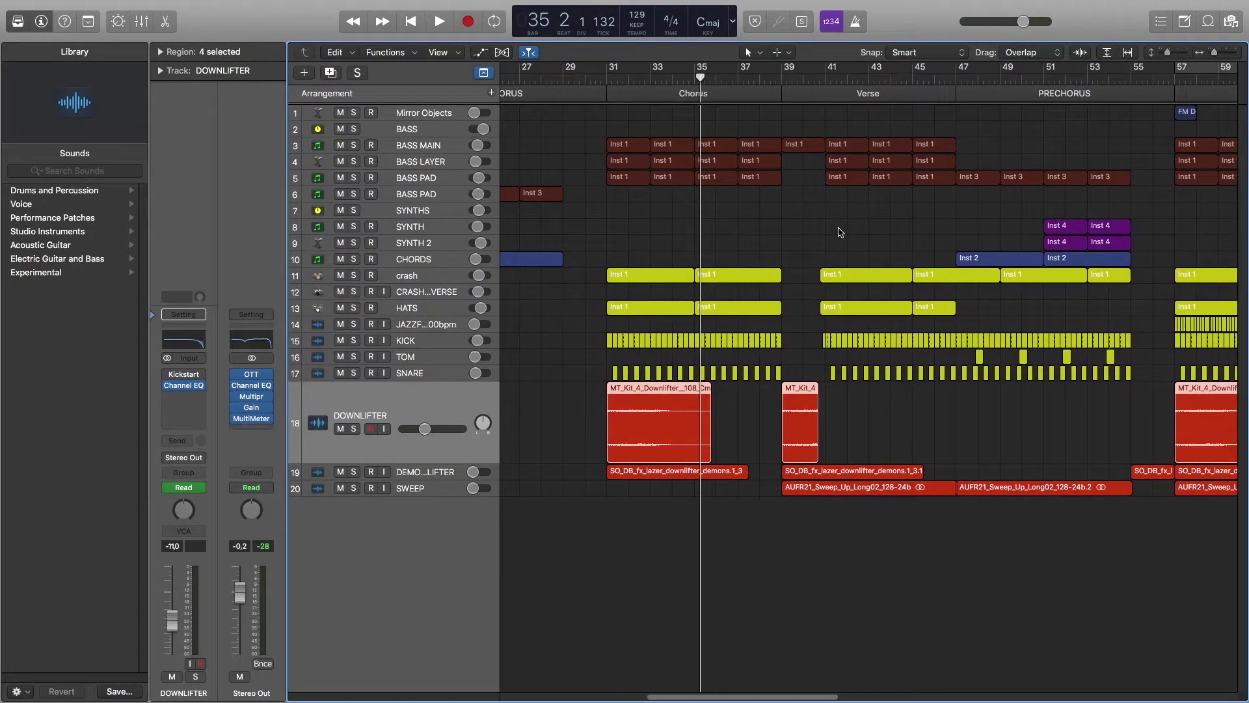
click(783, 79)
click(453, 148)
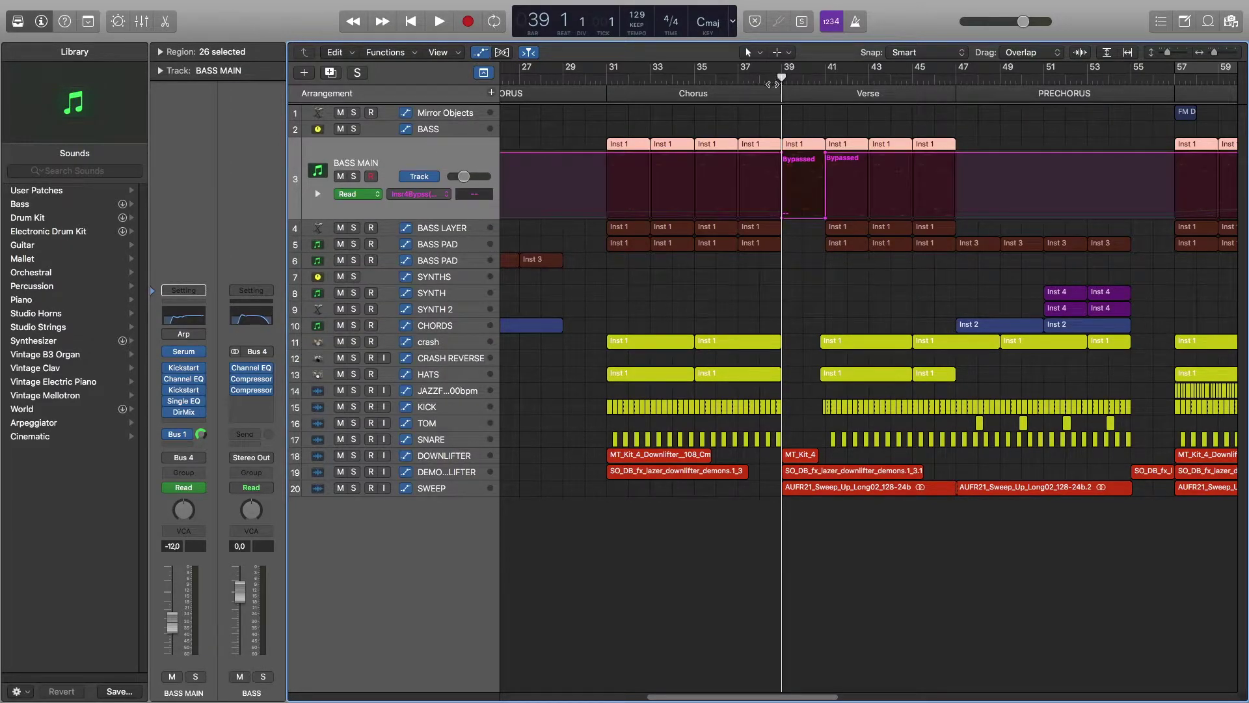
click(432, 194)
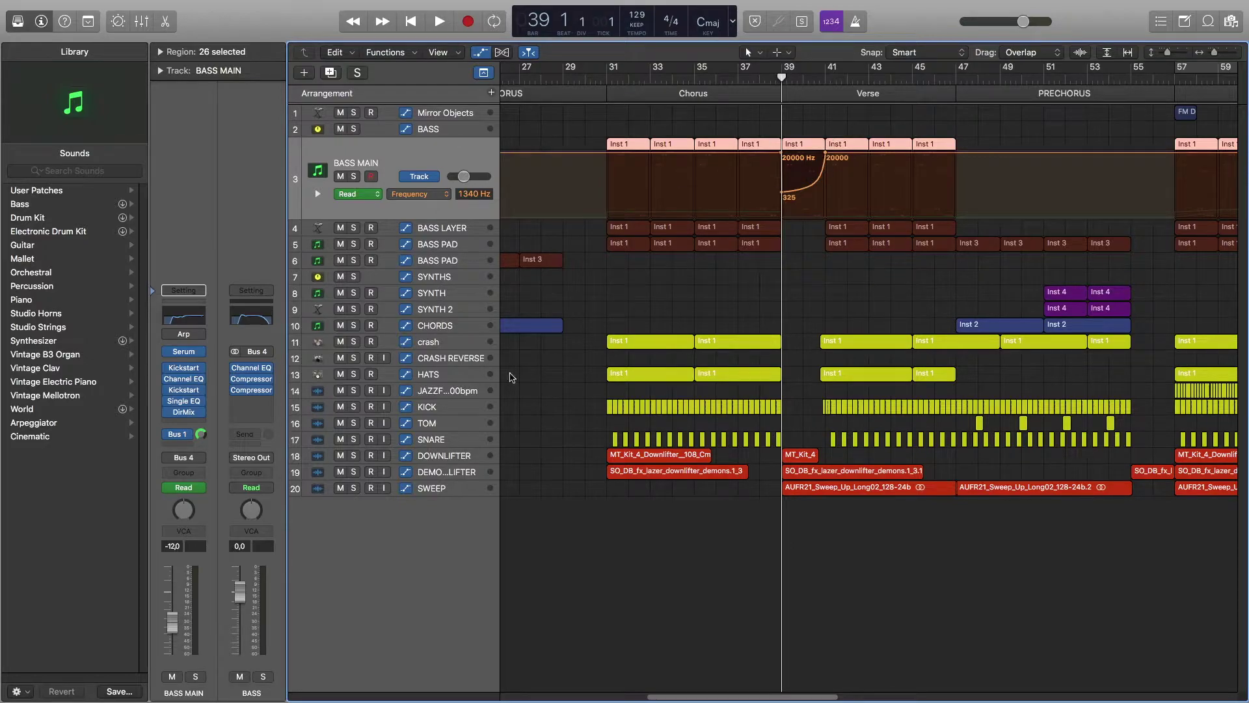
Check the DOWNLIFTER track's bypass automation at bar 39 and solo the SWEEP track to audition it
click(467, 458)
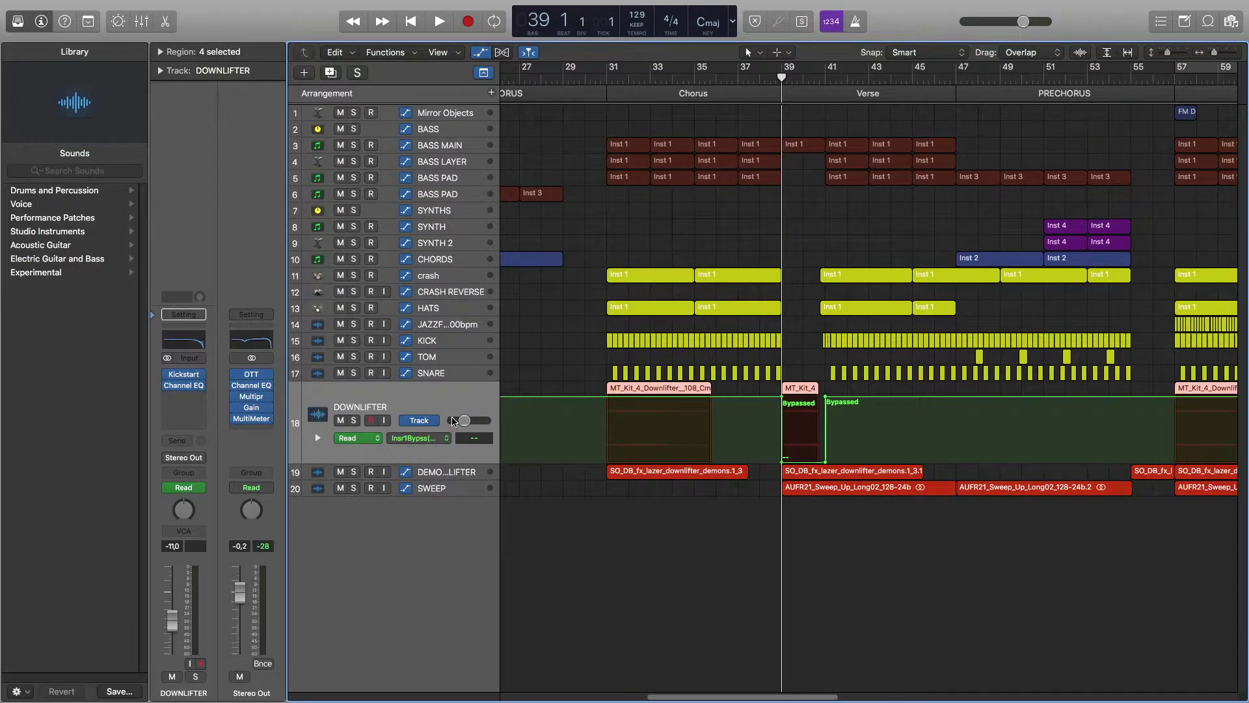
click(449, 475)
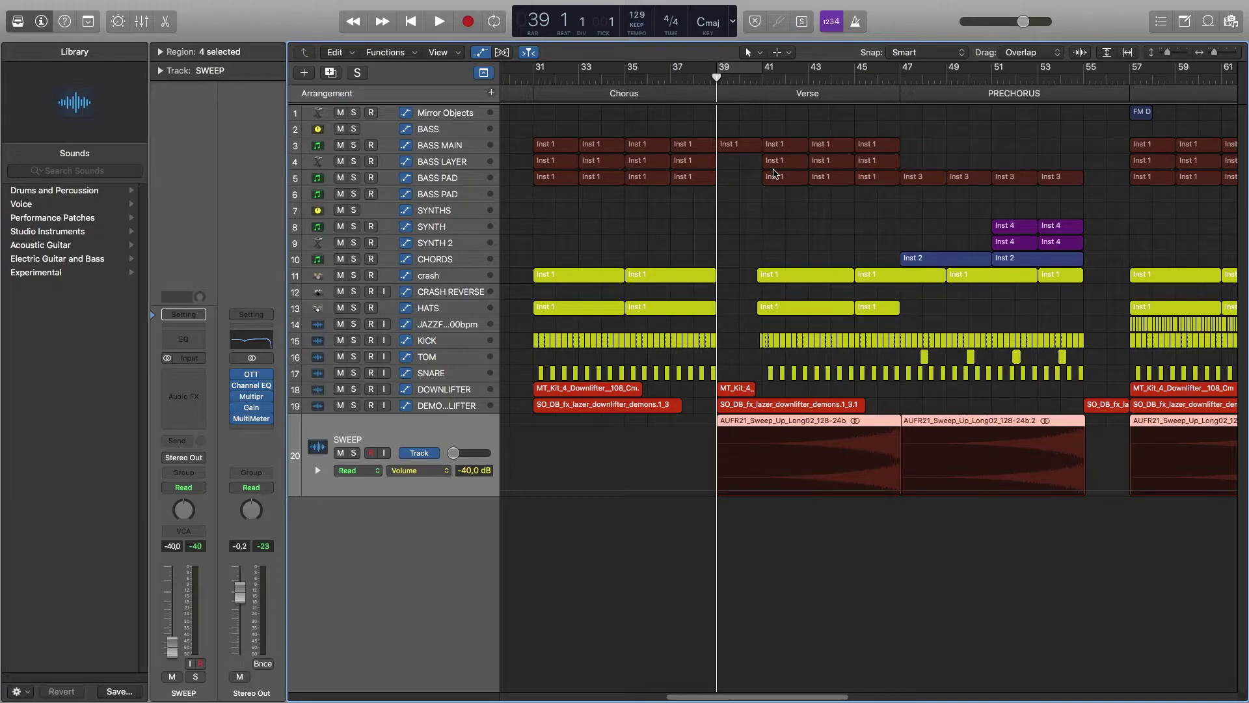
click(354, 453)
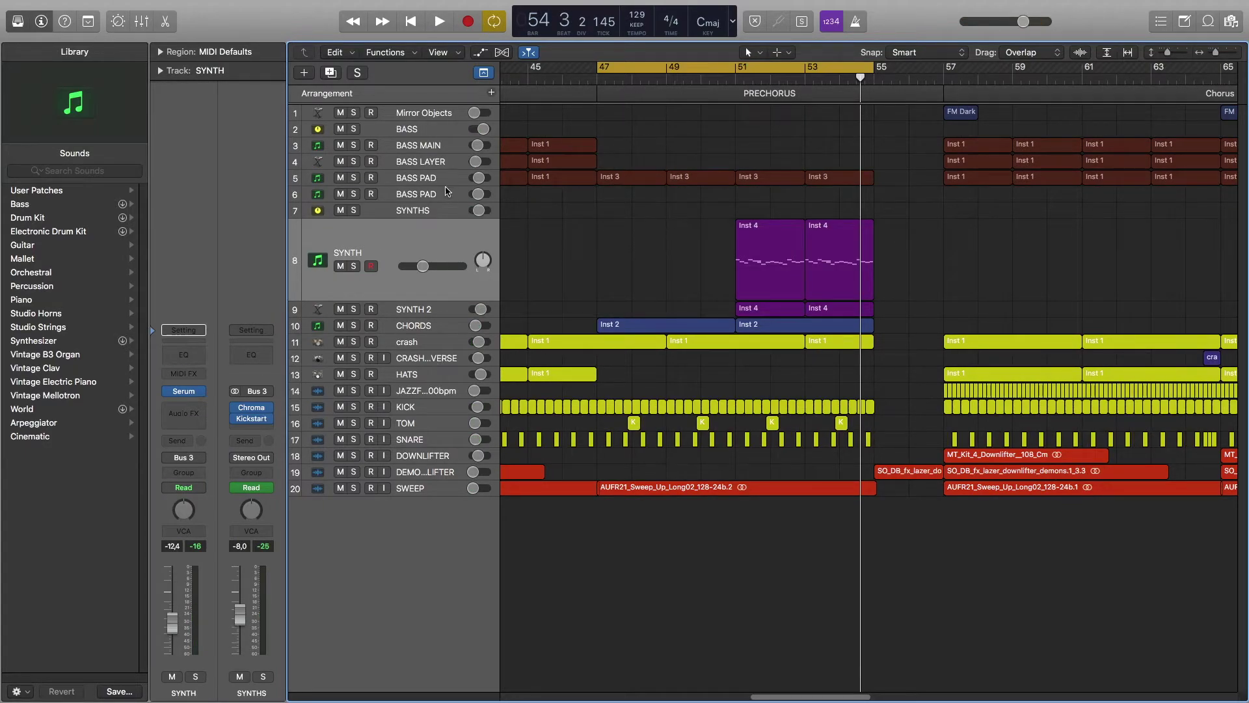
Go through the second prechorus BASS PAD, CHORDS and drum tracks, and inspect the Channel EQ on the SNARE track
click(422, 180)
click(423, 327)
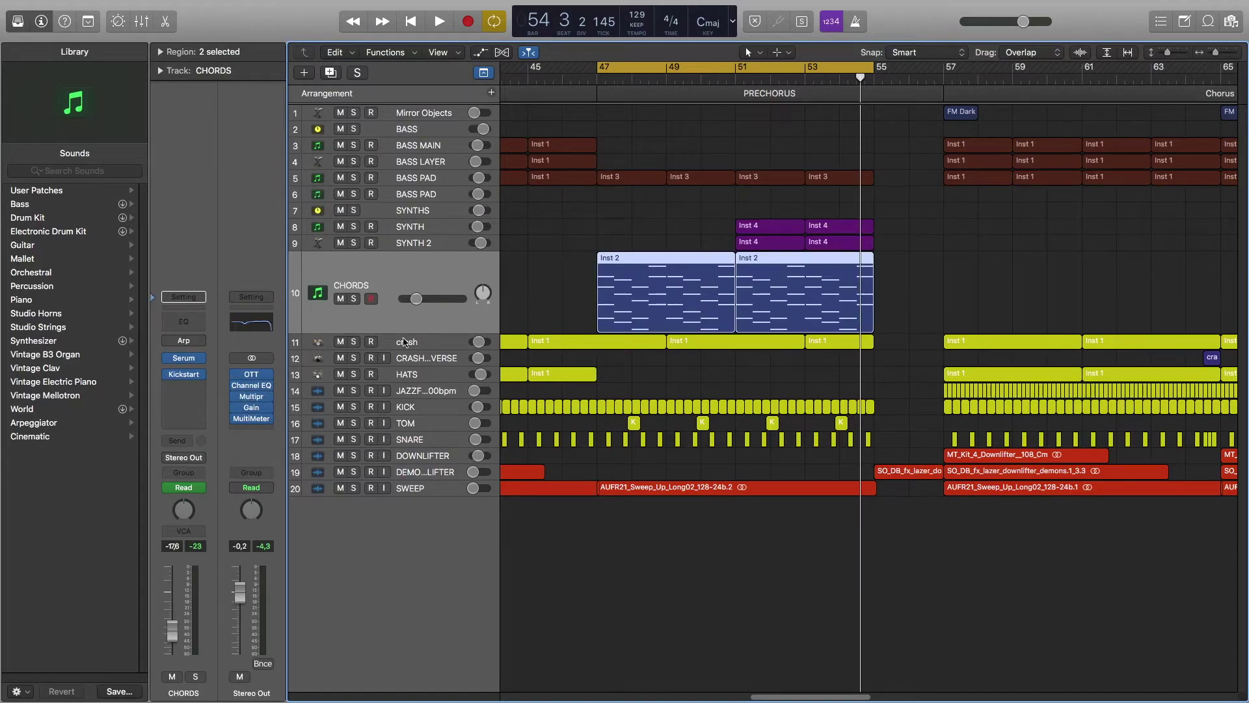
click(423, 440)
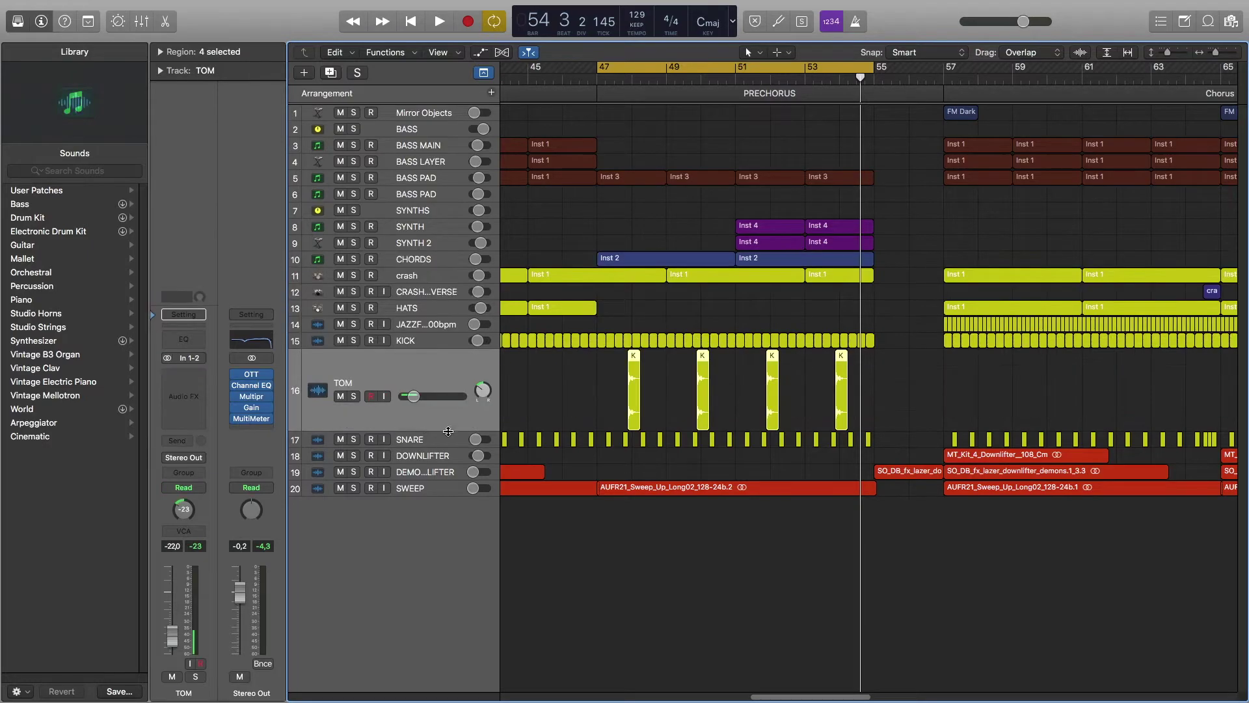
click(198, 345)
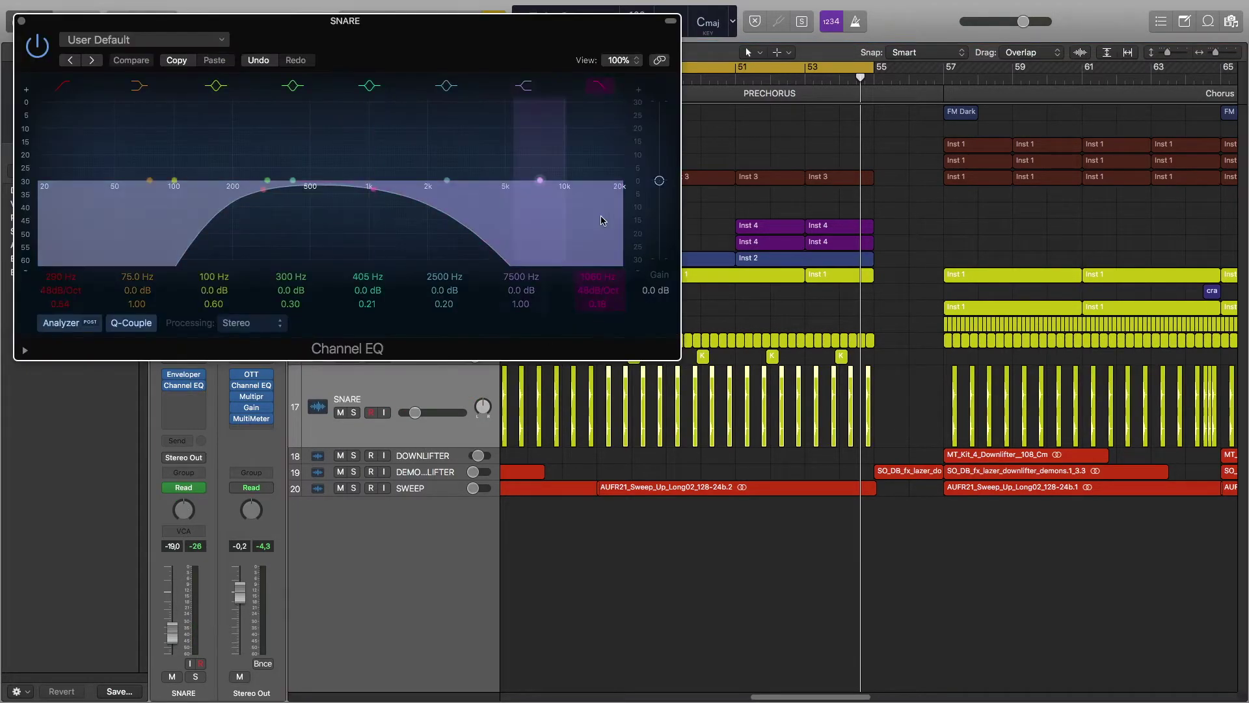
key(super+w)
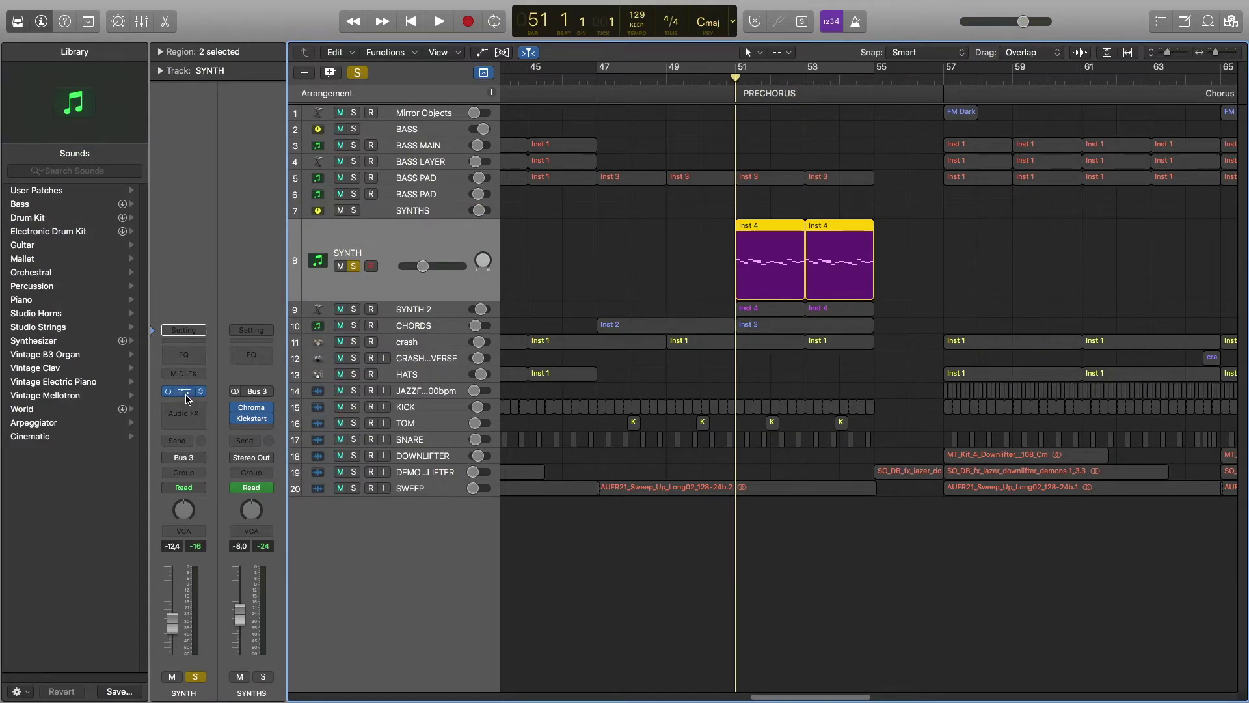
Examine Serum on the SYNTH track, the SYNTH 2 track and the Kickstart effect on the SYNTHS bus
click(186, 394)
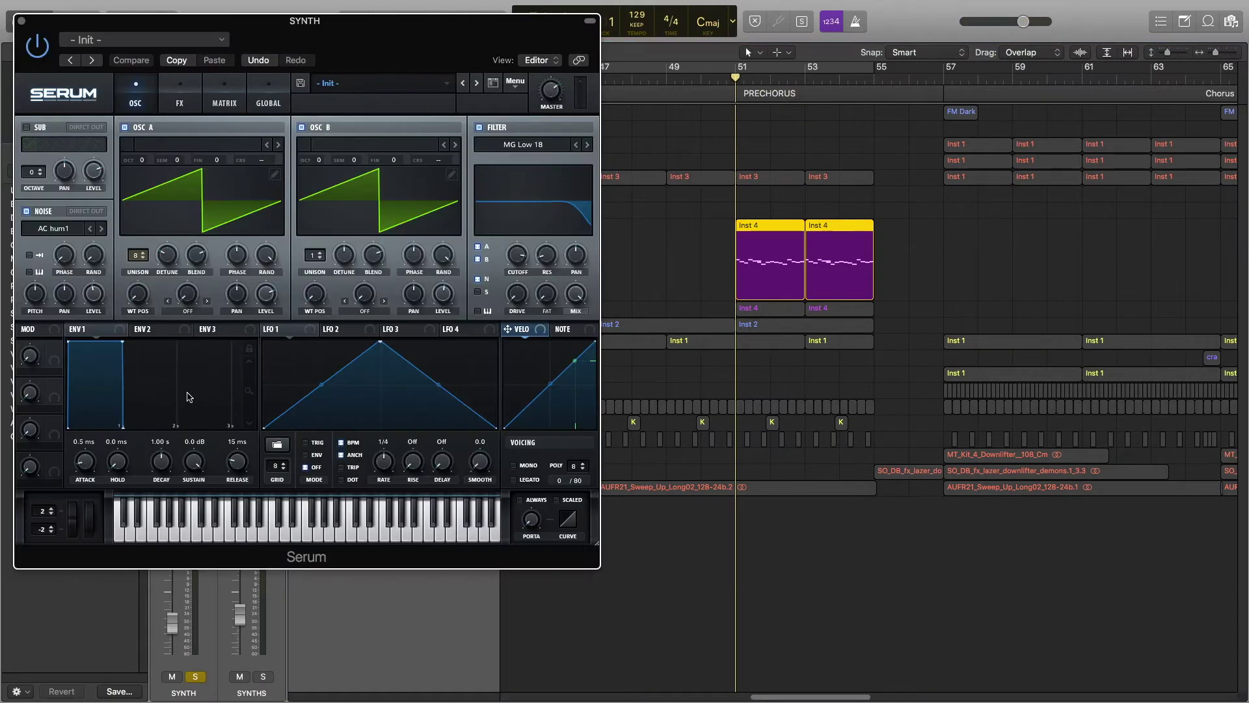
key(Down)
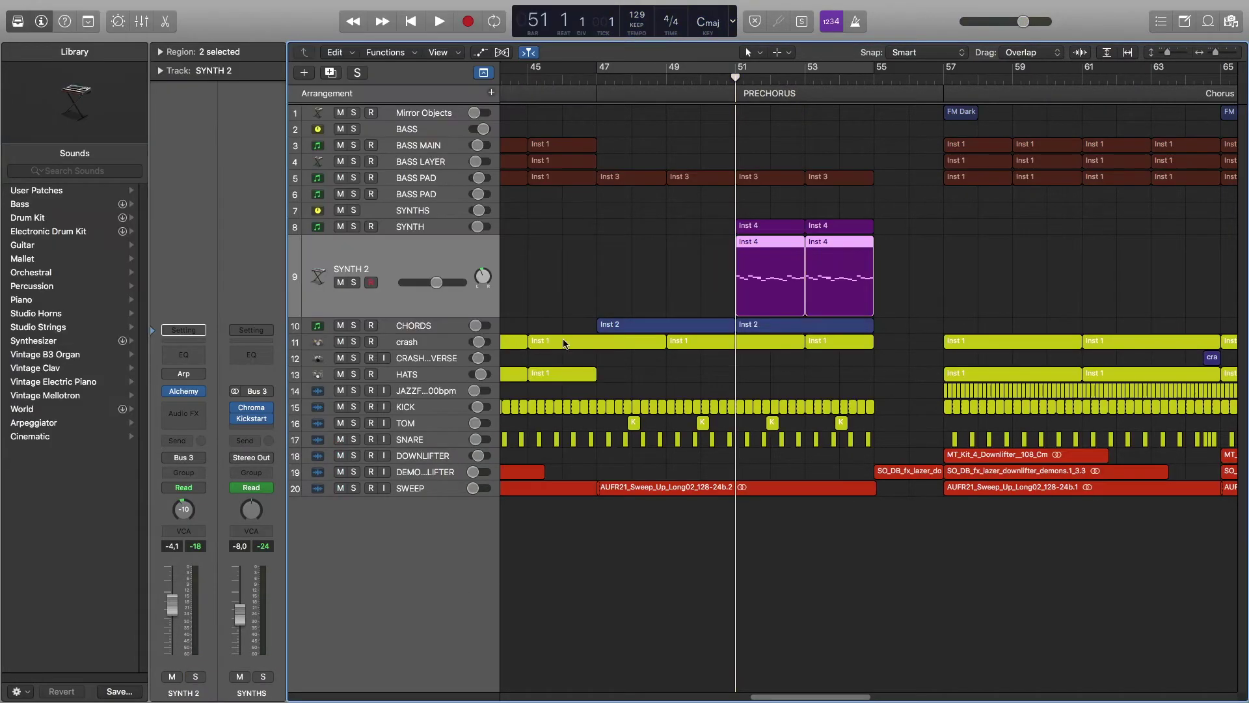
click(412, 212)
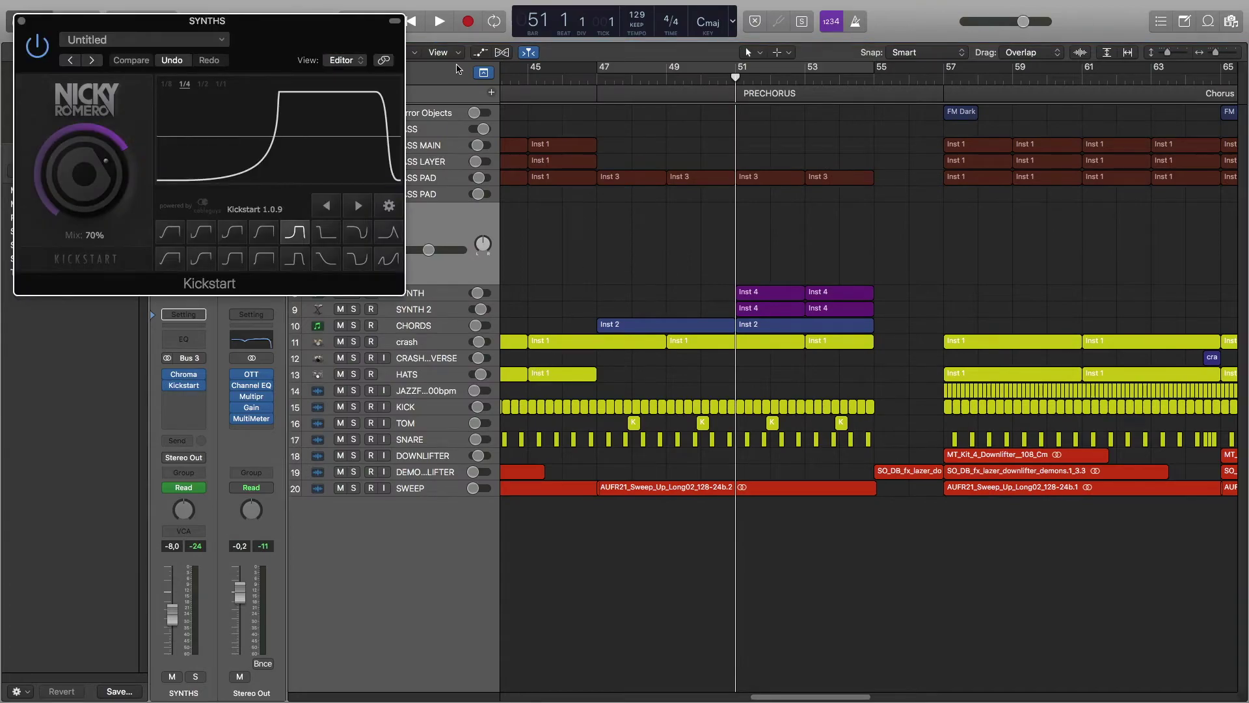
key(super+w)
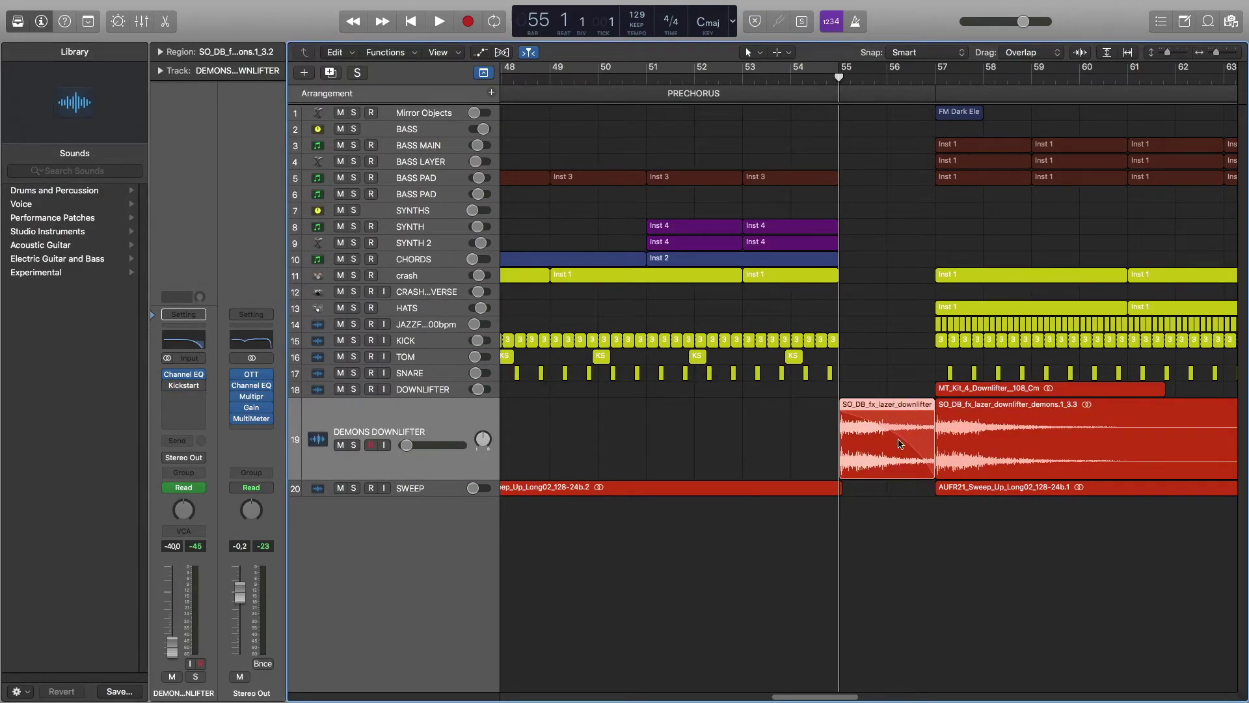
Play the DEMONS DOWNLIFTER region at bar 55 and the final chorus, and select the regions on the JAZZFEEZY loop track
key(space)
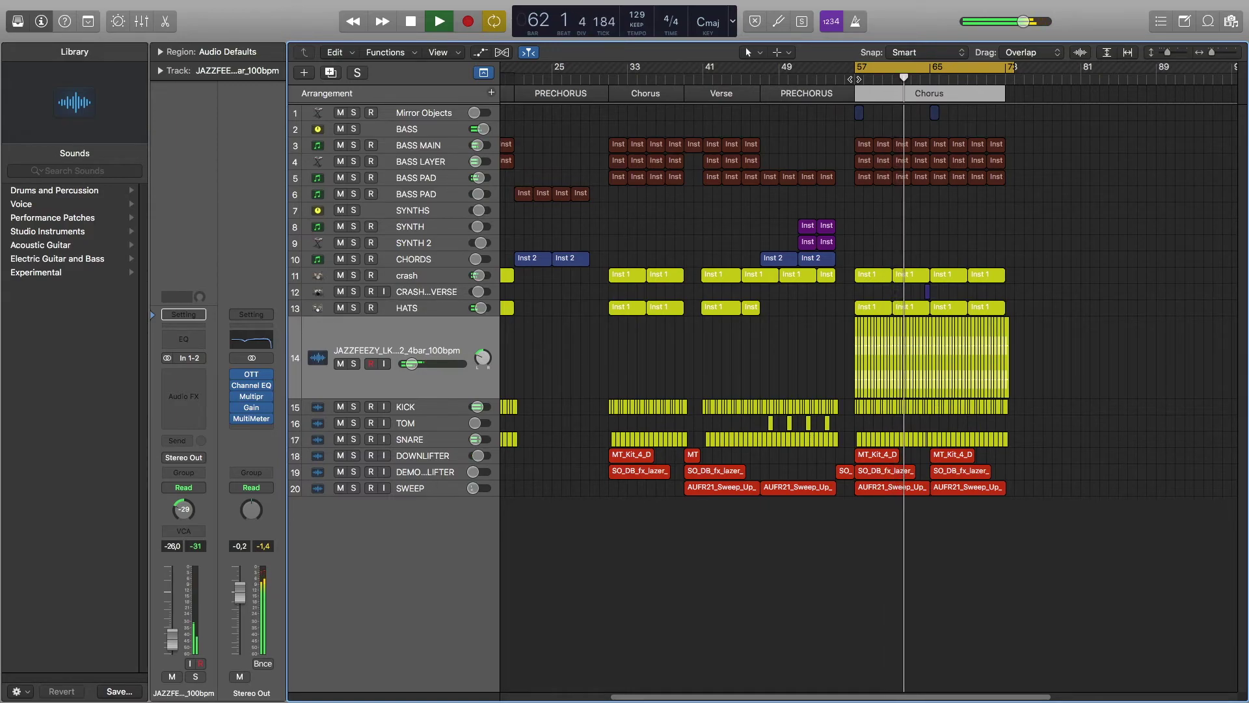
key(space)
key(super+a)
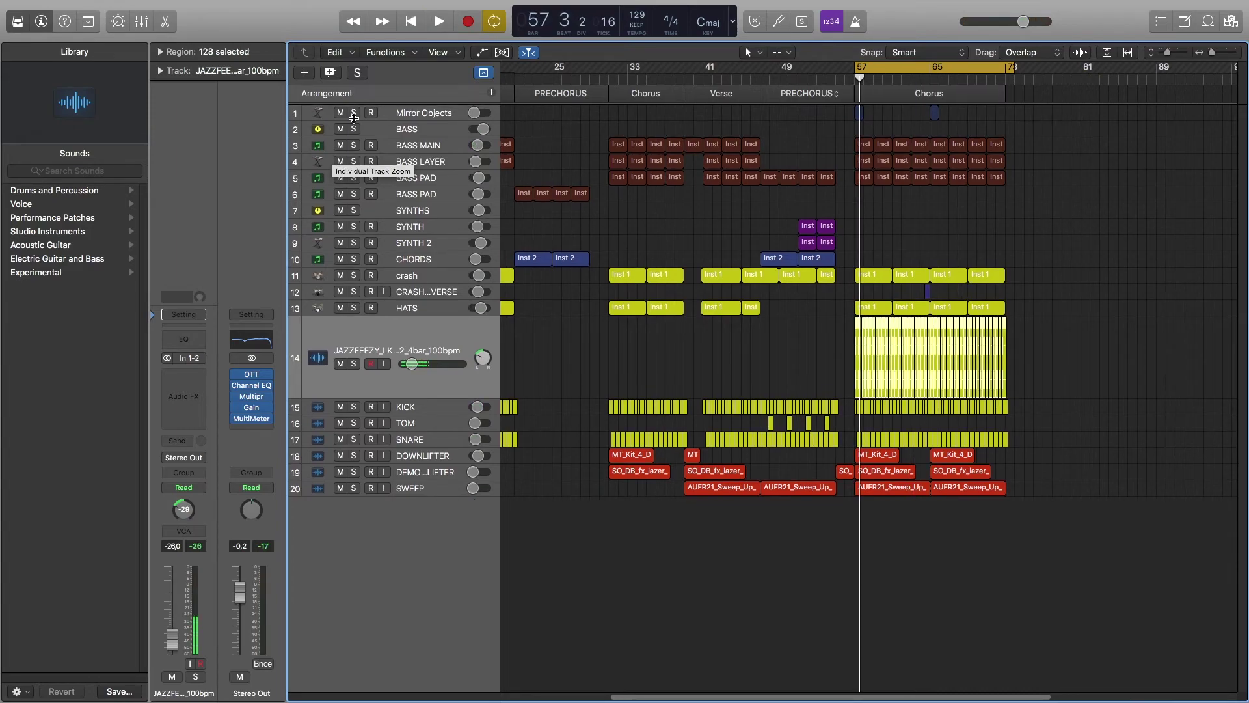
Select the Mirror Objects track and inspect its Alchemy instrument and Chroma effect
click(397, 116)
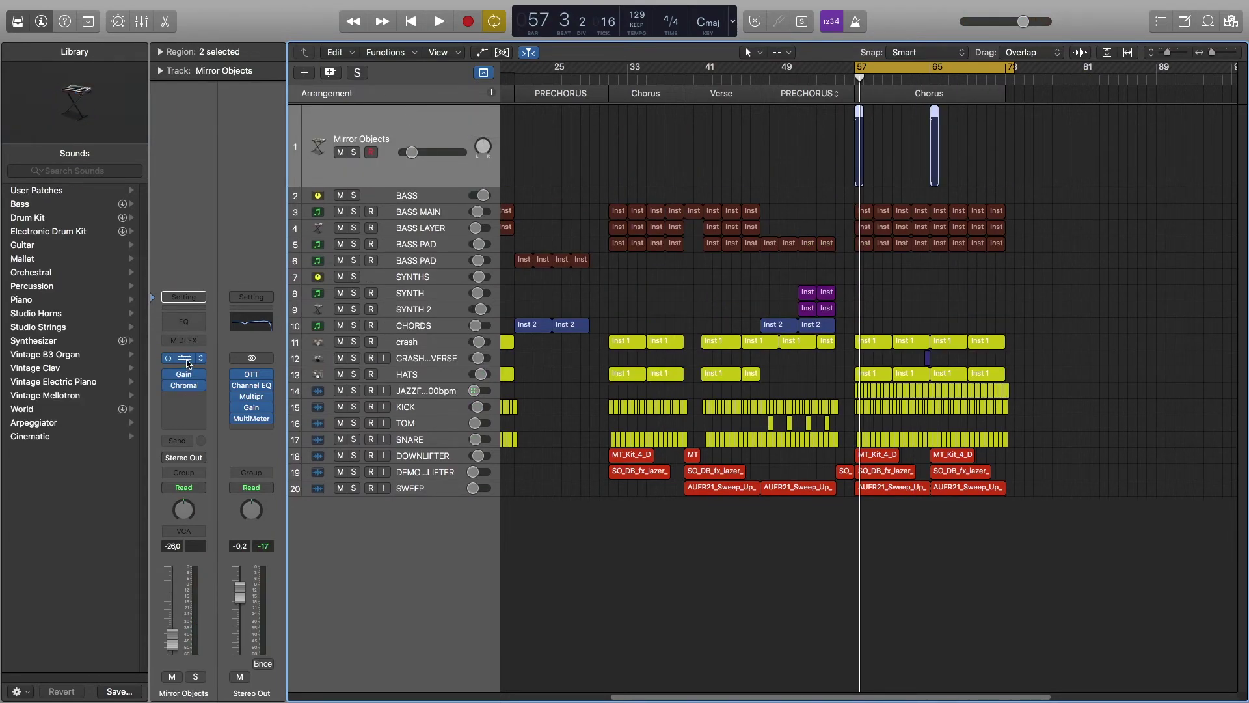
click(186, 358)
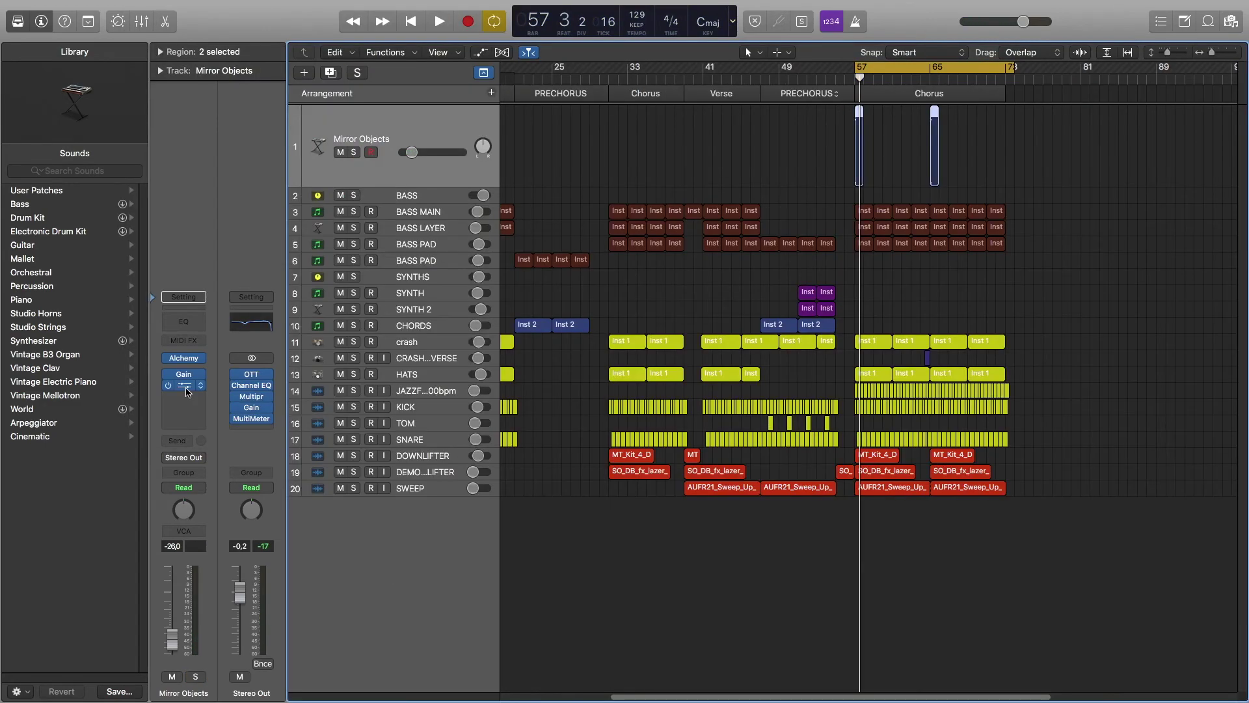
click(187, 391)
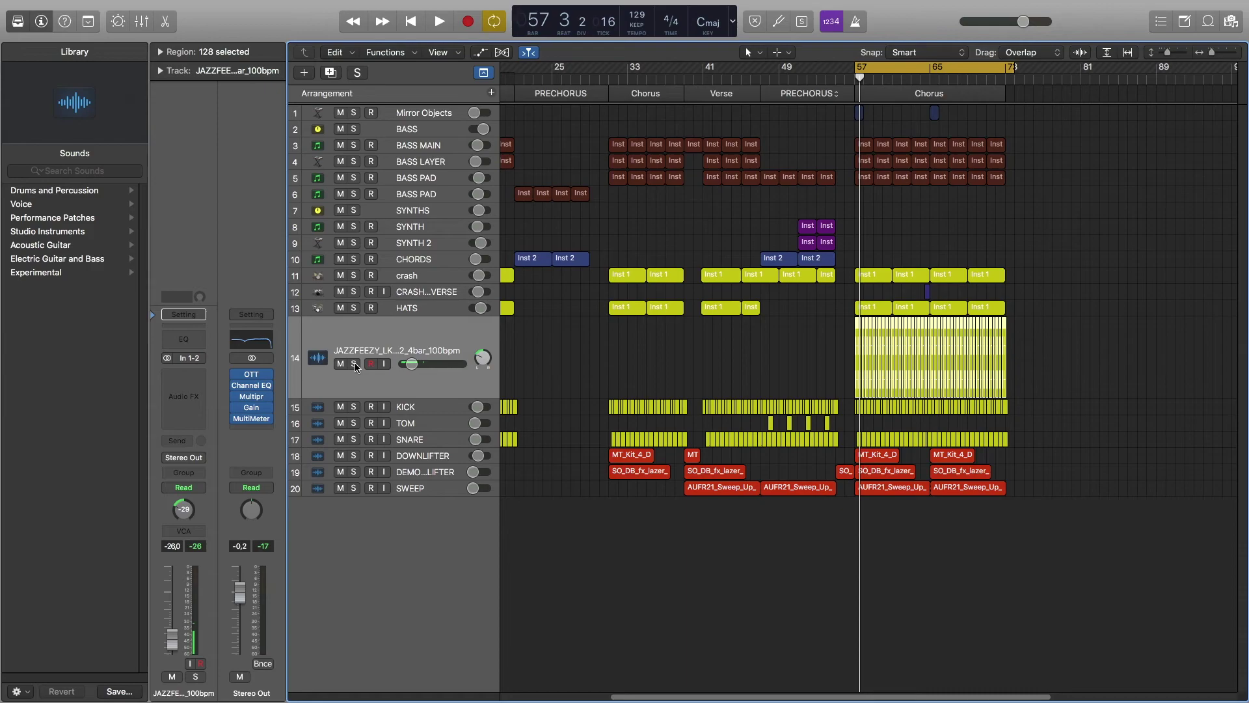
Solo the JAZZFEEZY drum loop track and play it in the final chorus
click(354, 363)
key(space)
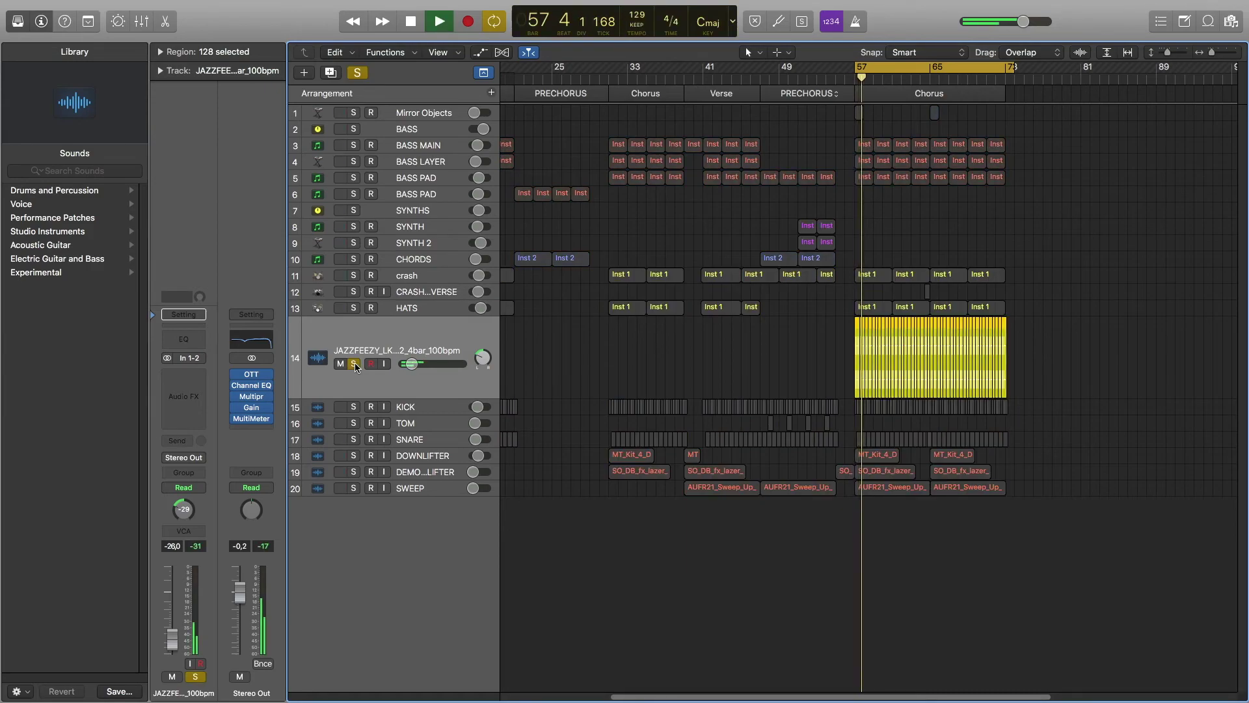